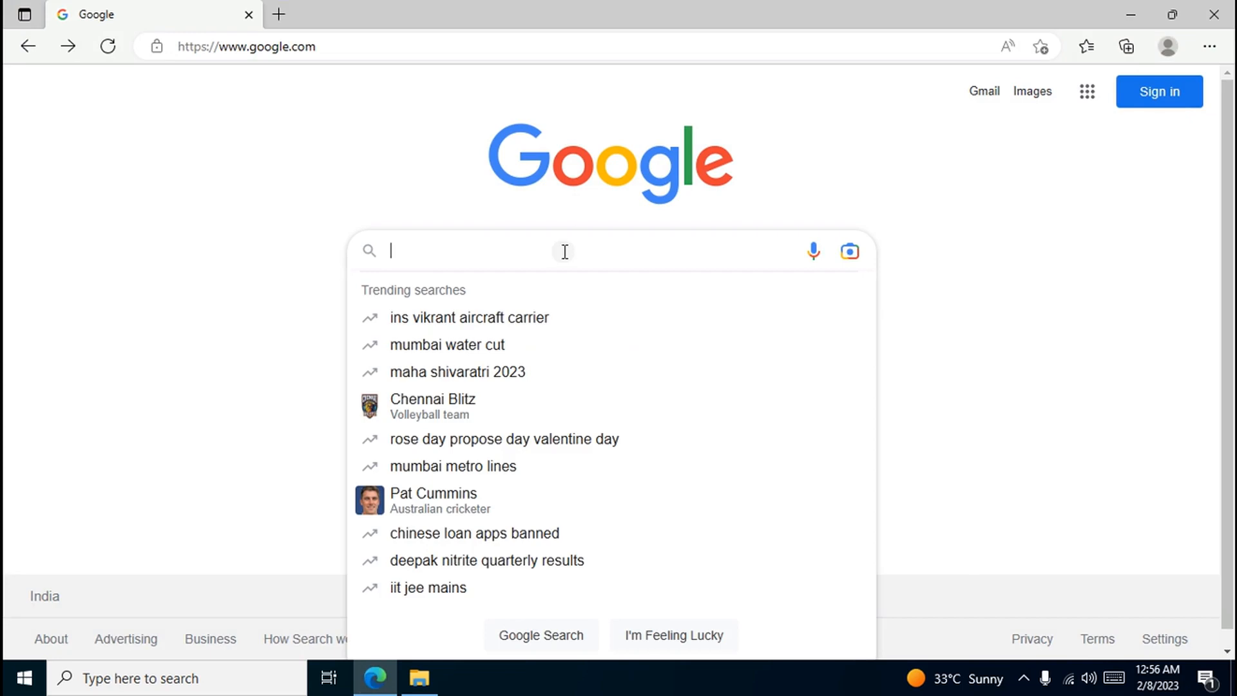
- Search Google for "intellij idea download" and download the Windows .exe installer of IntelliJ IDEA Community Edition from the JetBrains site
type("intellij idea download")
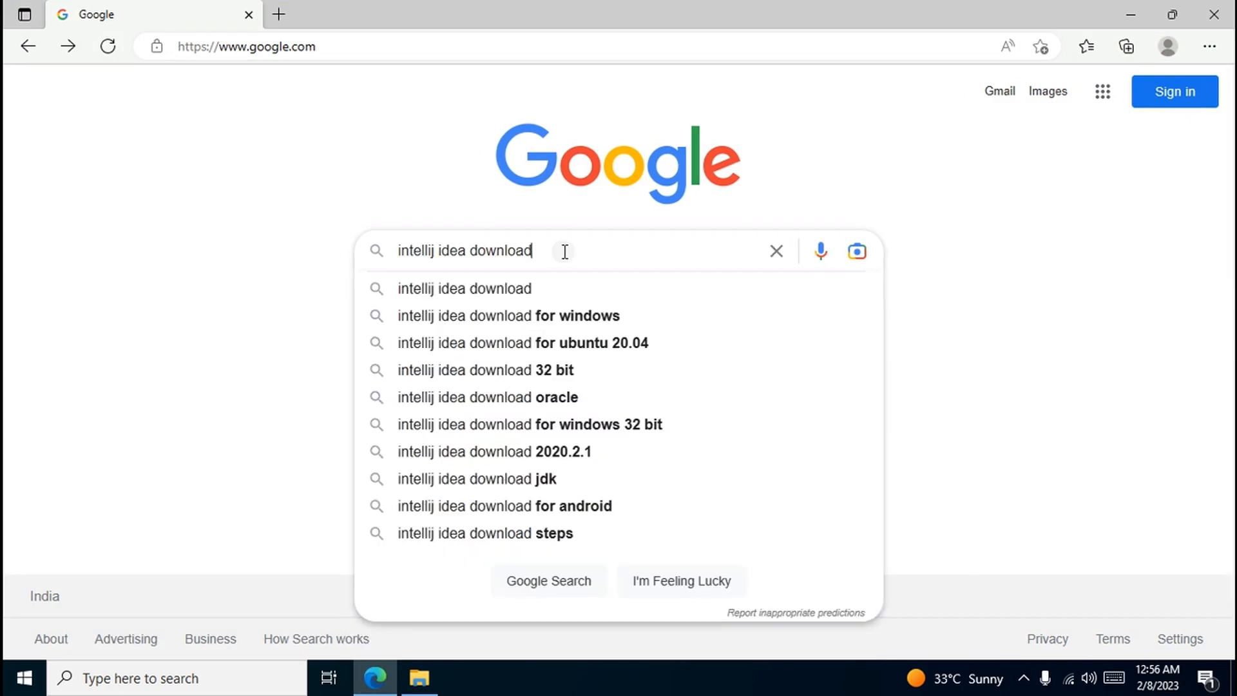
key("Return")
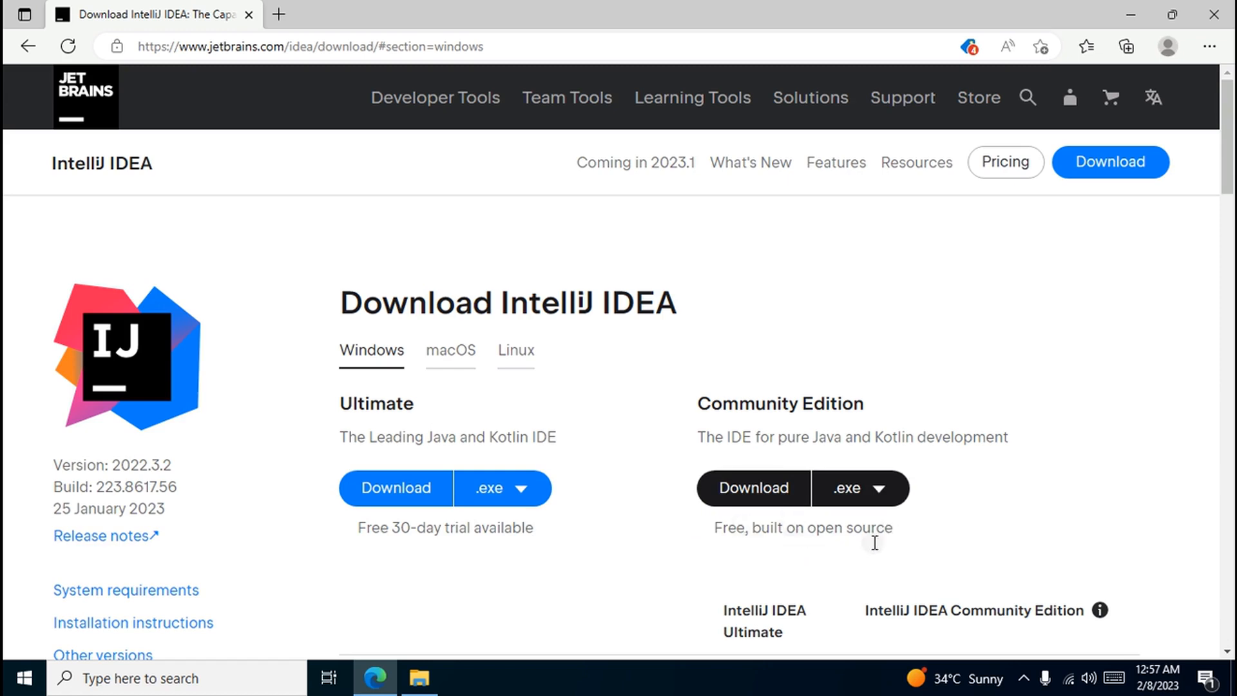
left_click(778, 502)
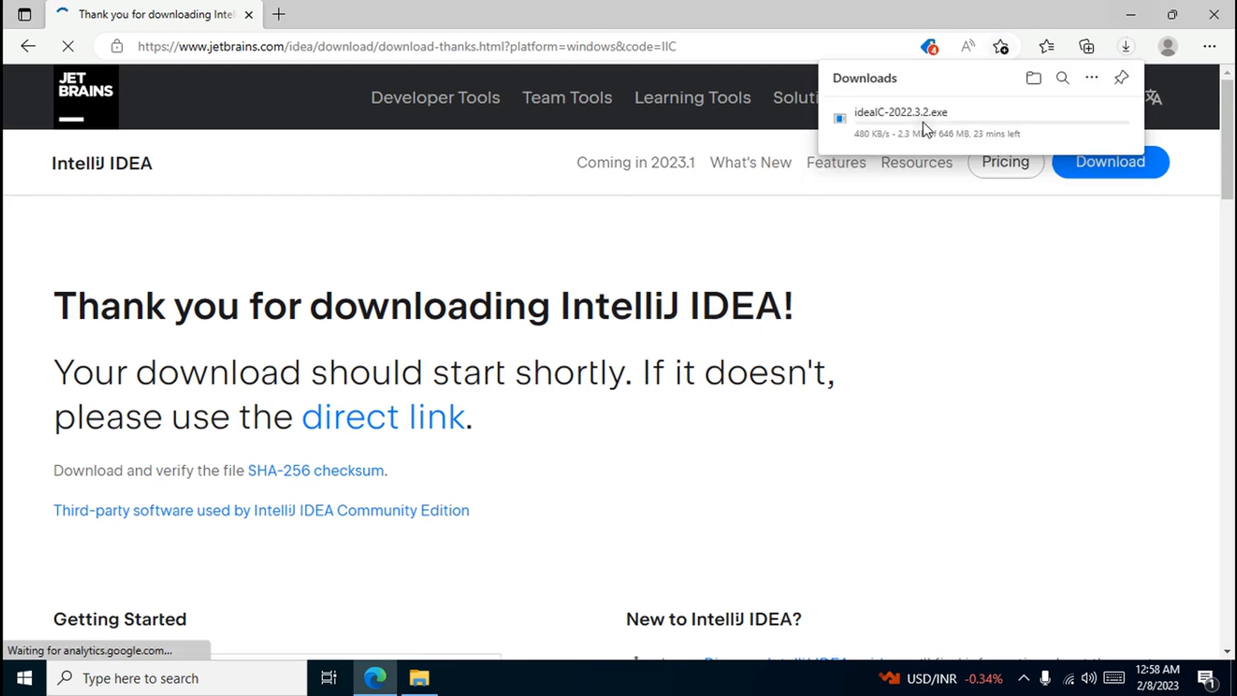
mouse_move(877, 126)
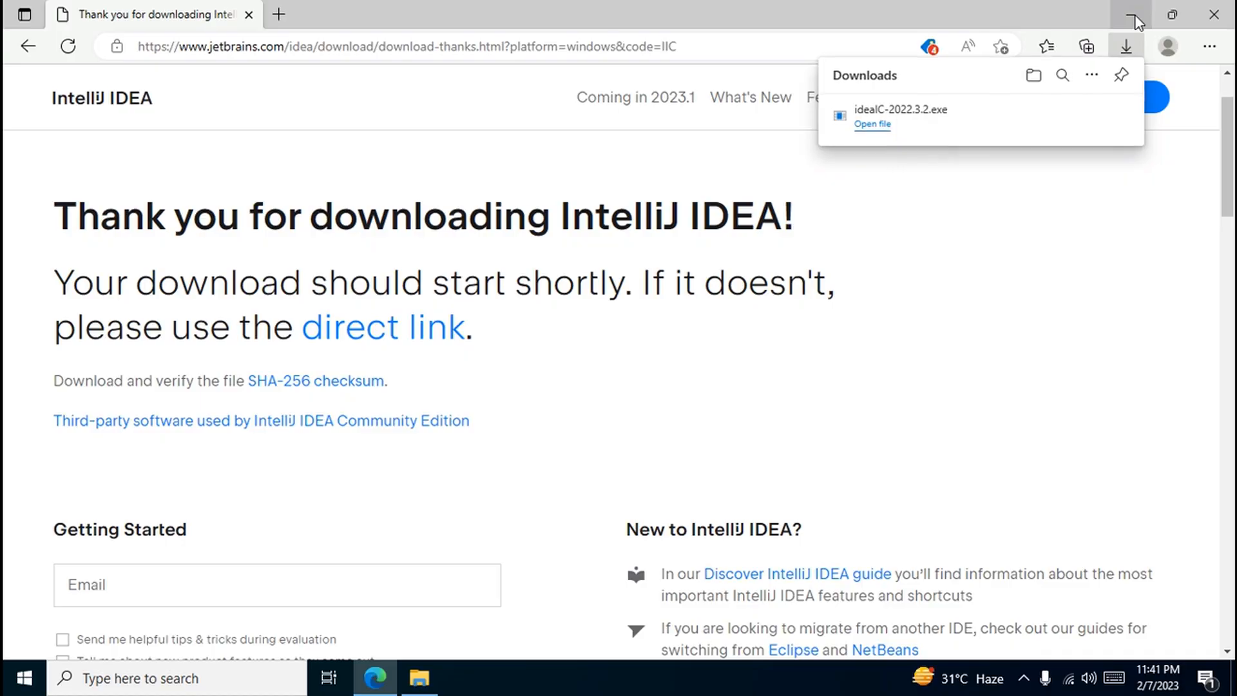
left_click(1134, 17)
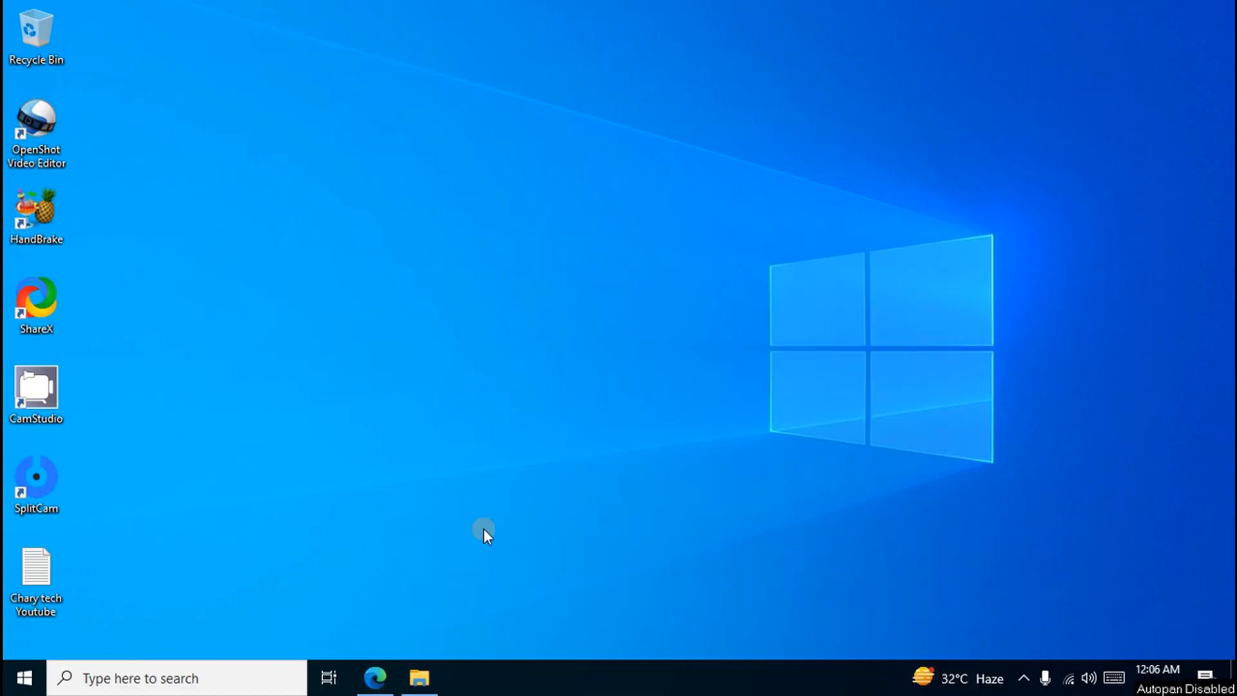
- Run the ideaIC-2022.3.2 installer from the Downloads folder and minimize the folder window behind the setup wizard
left_click(428, 682)
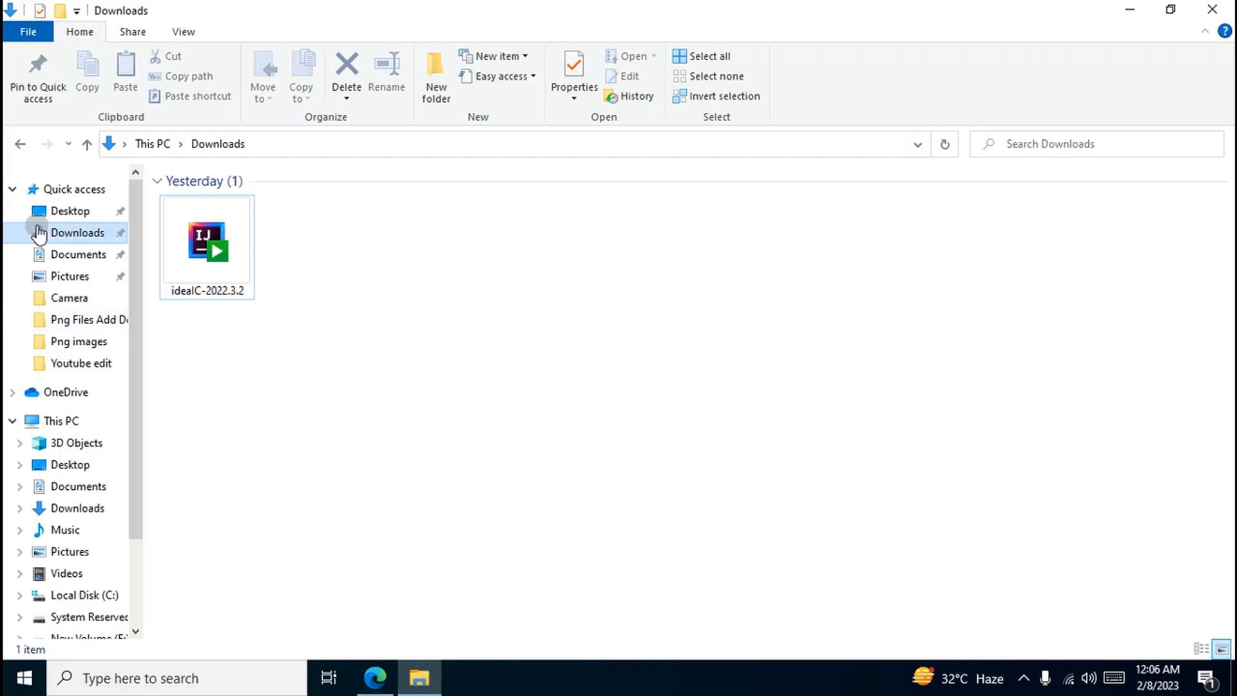
double_click(211, 249)
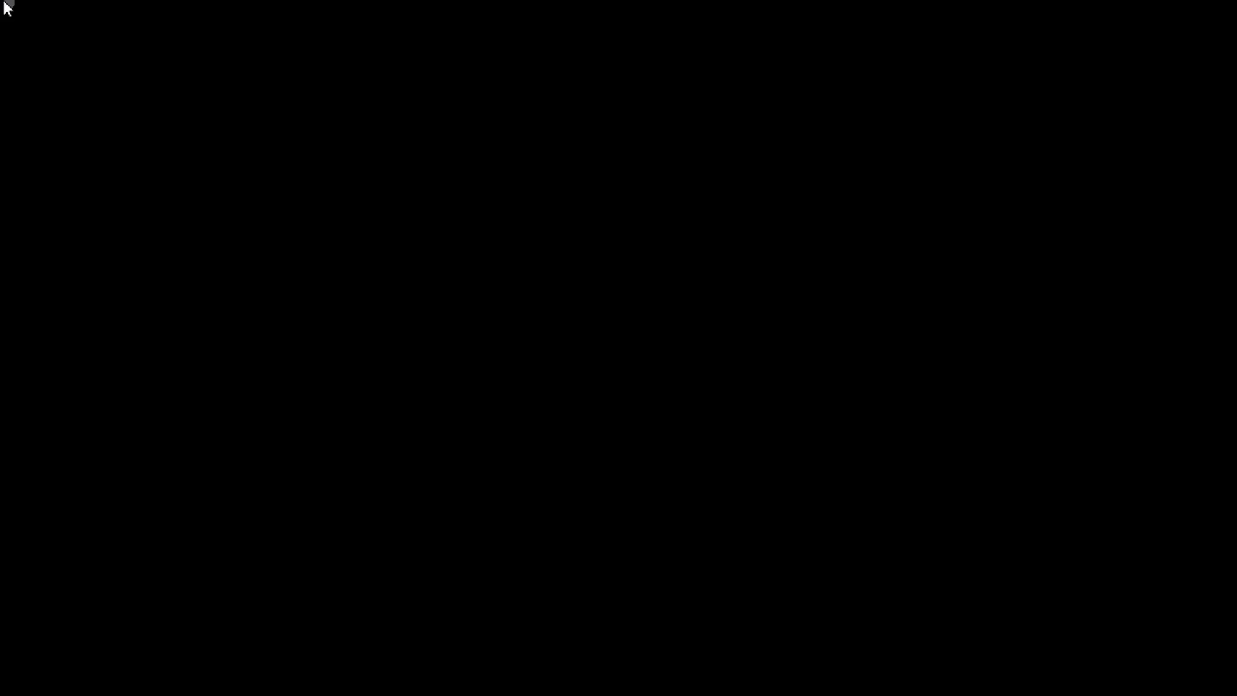
left_click(522, 472)
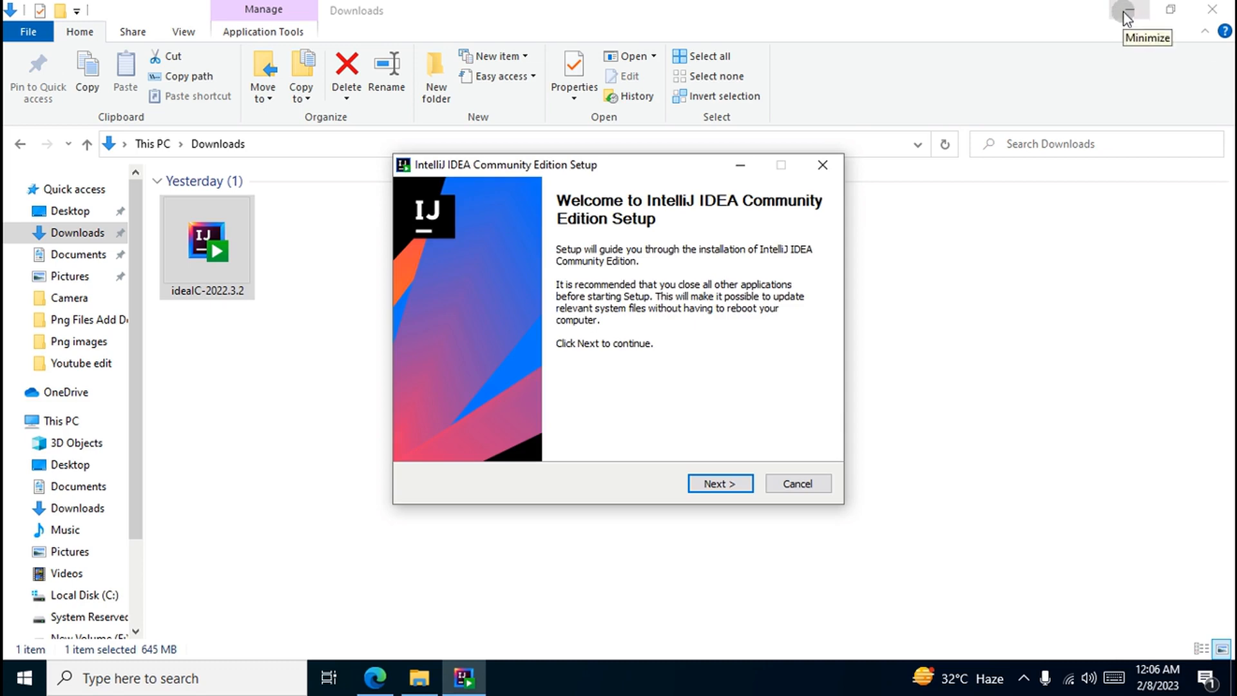
left_click(1124, 13)
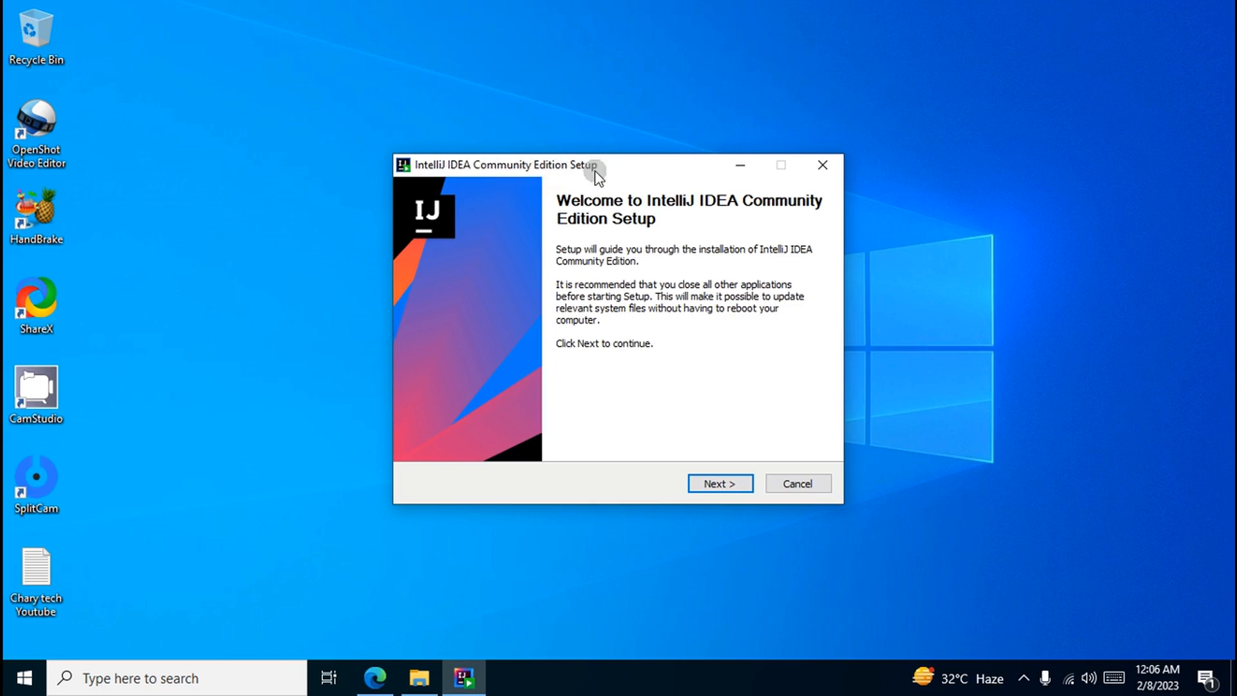
mouse_move(620, 166)
left_mouse_down()
mouse_move(713, 167)
mouse_move(630, 168)
left_mouse_up()
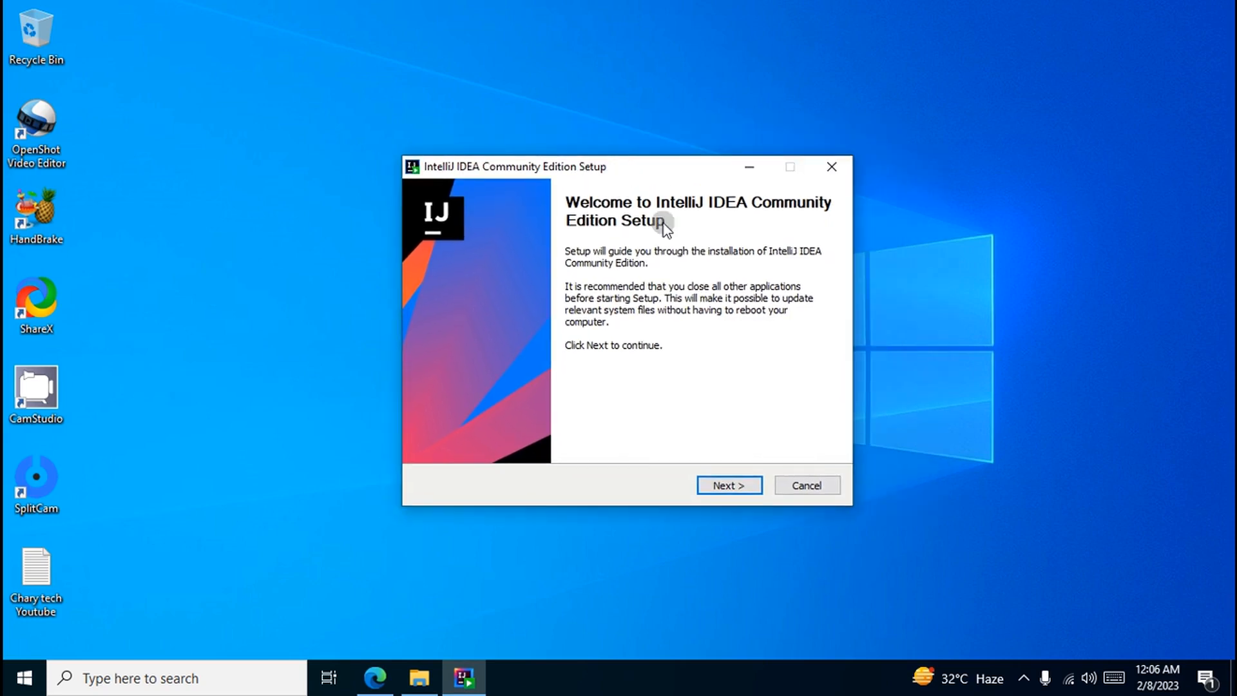
- Advance the setup wizard past the welcome page and accept the default destination folder
left_click(728, 487)
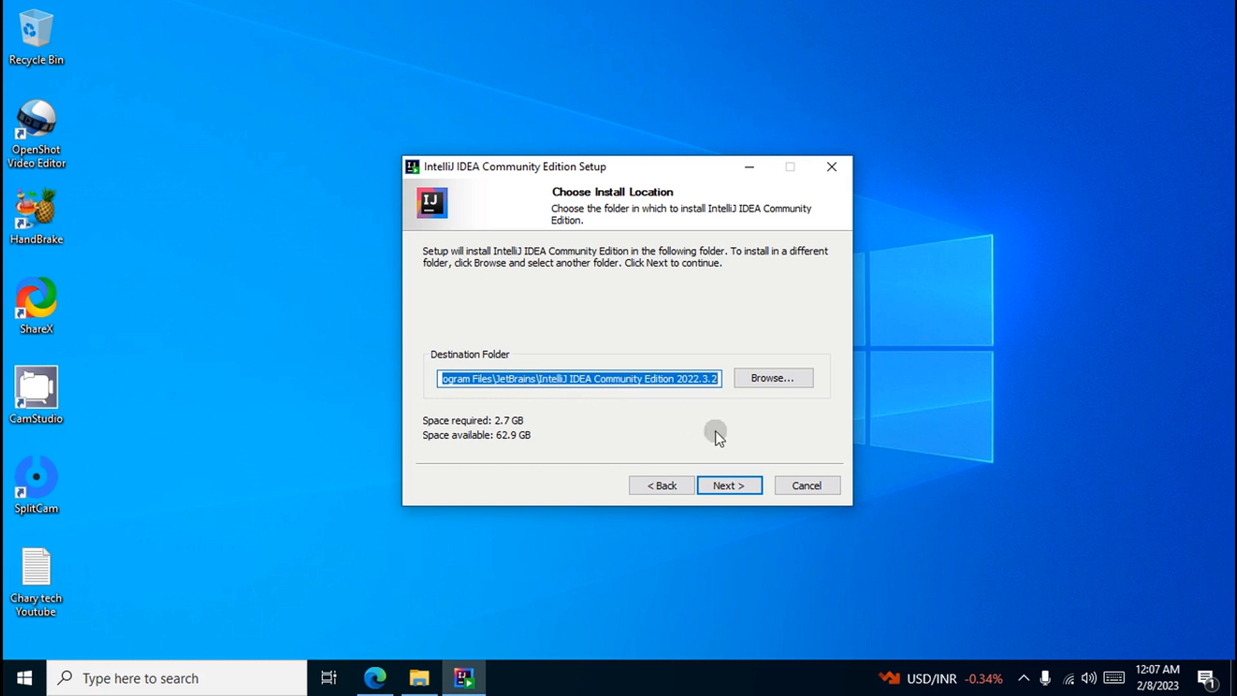
left_click(733, 487)
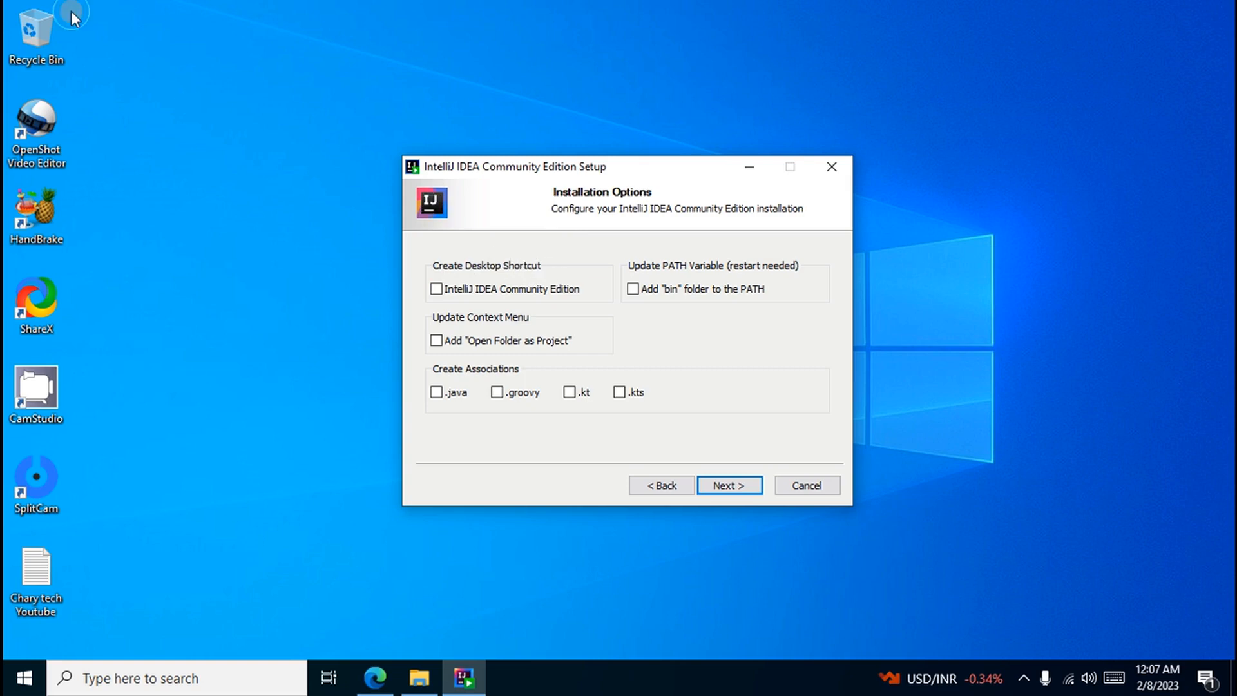
left_click_drag(71, 11, 215, 153)
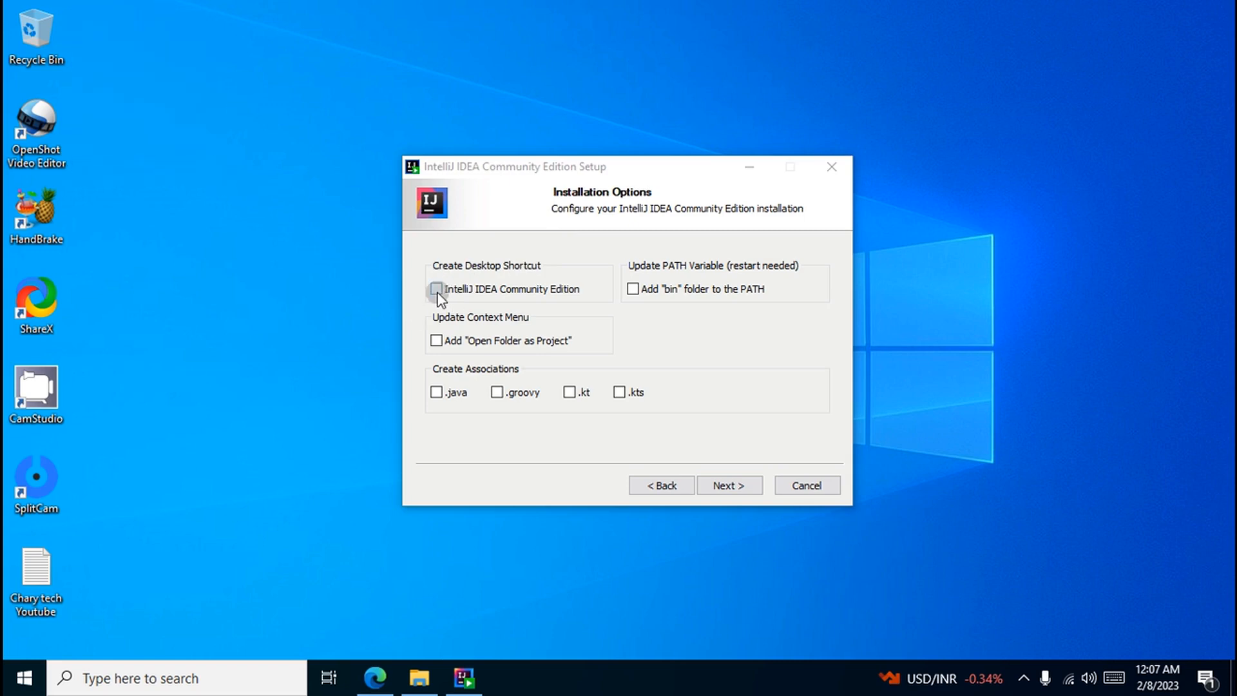
- Enable the desktop shortcut, "Open Folder as Project", the .java association and adding the "bin" folder to the PATH, and accept these installation options
left_click(438, 291)
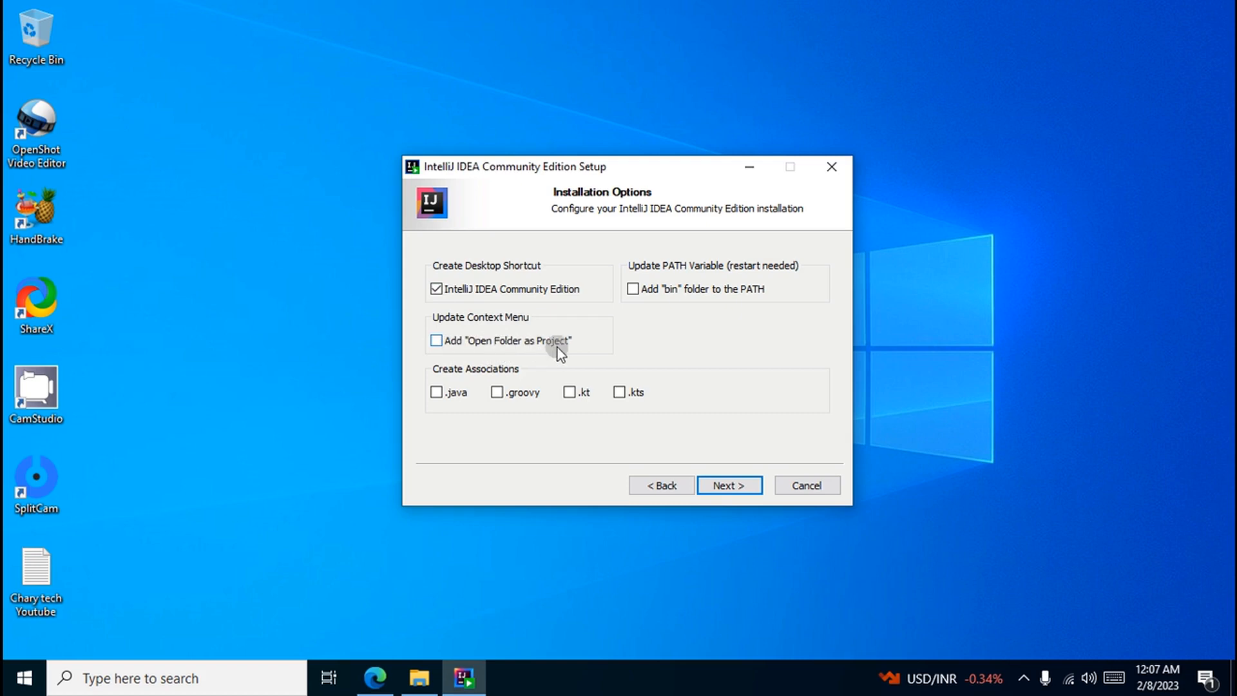
left_click(437, 341)
right_click(196, 112)
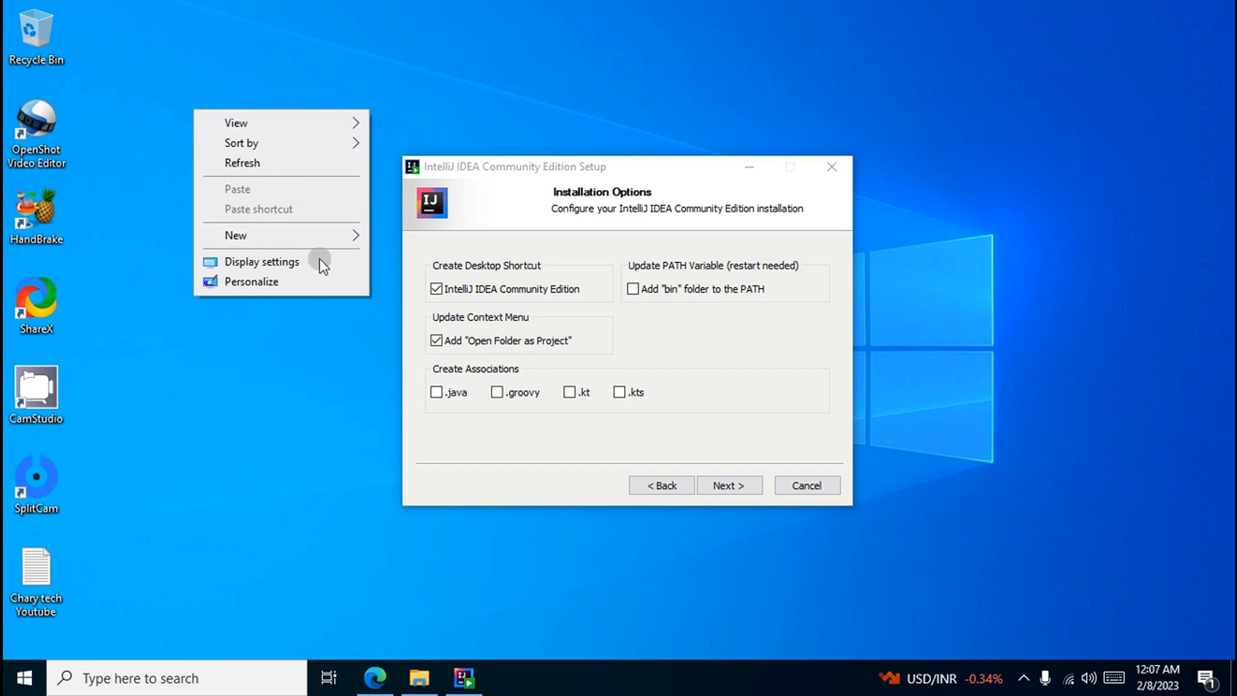
left_click(282, 342)
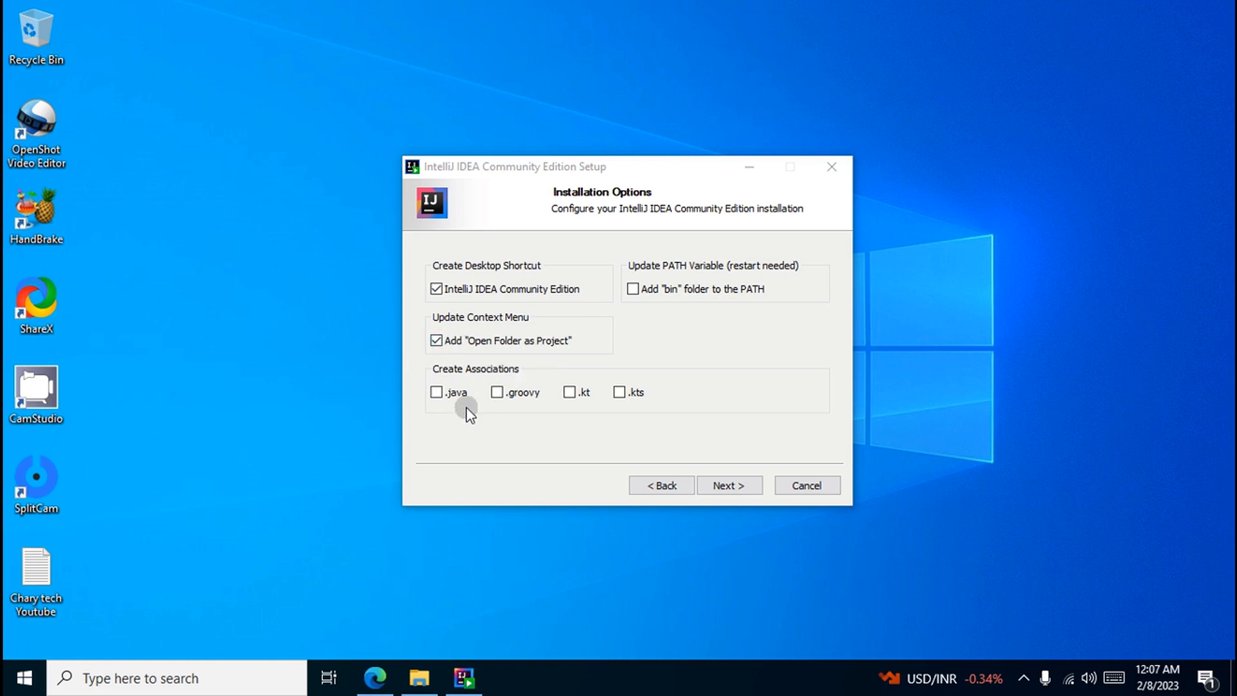
left_click(438, 393)
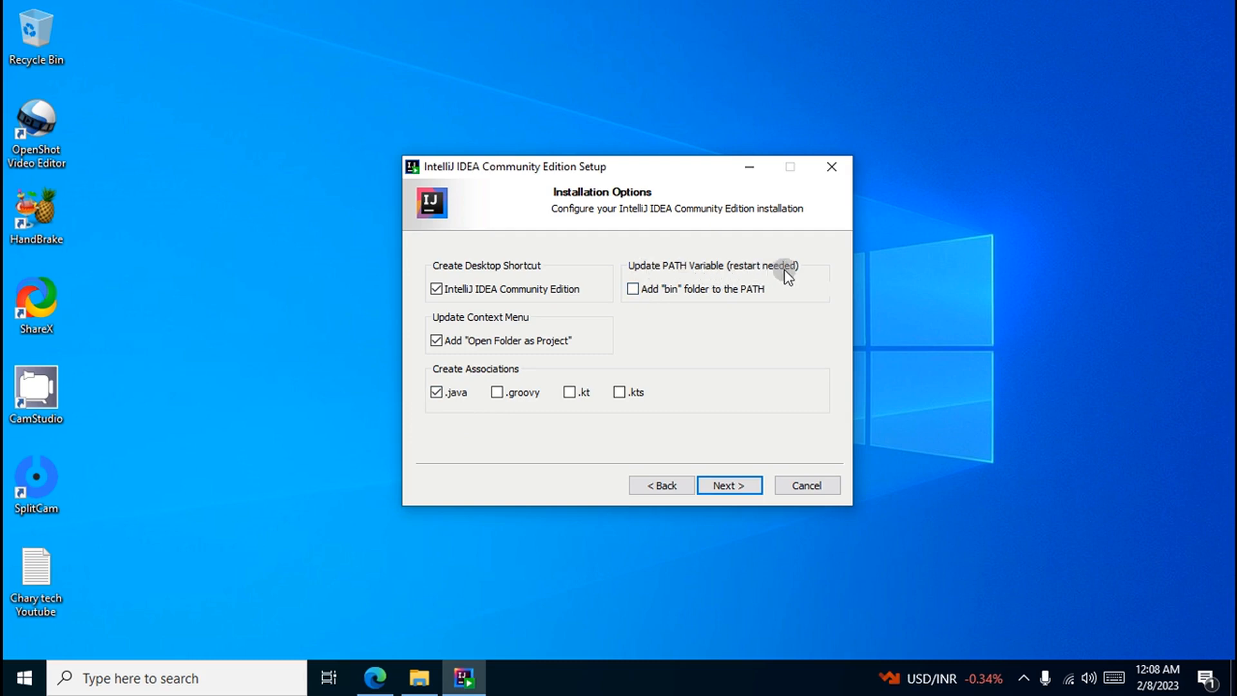
left_click(634, 290)
left_click(734, 488)
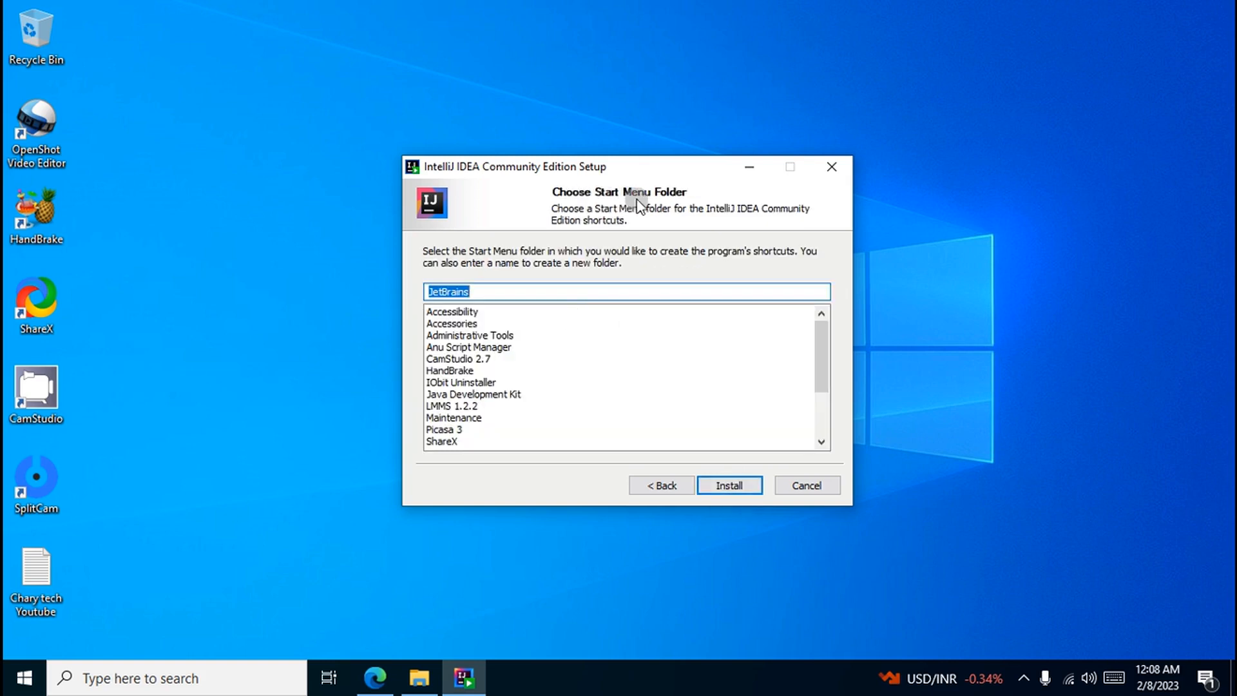
- Install with the JetBrains Start Menu folder and finish the setup with the "Reboot now" option
left_click(730, 486)
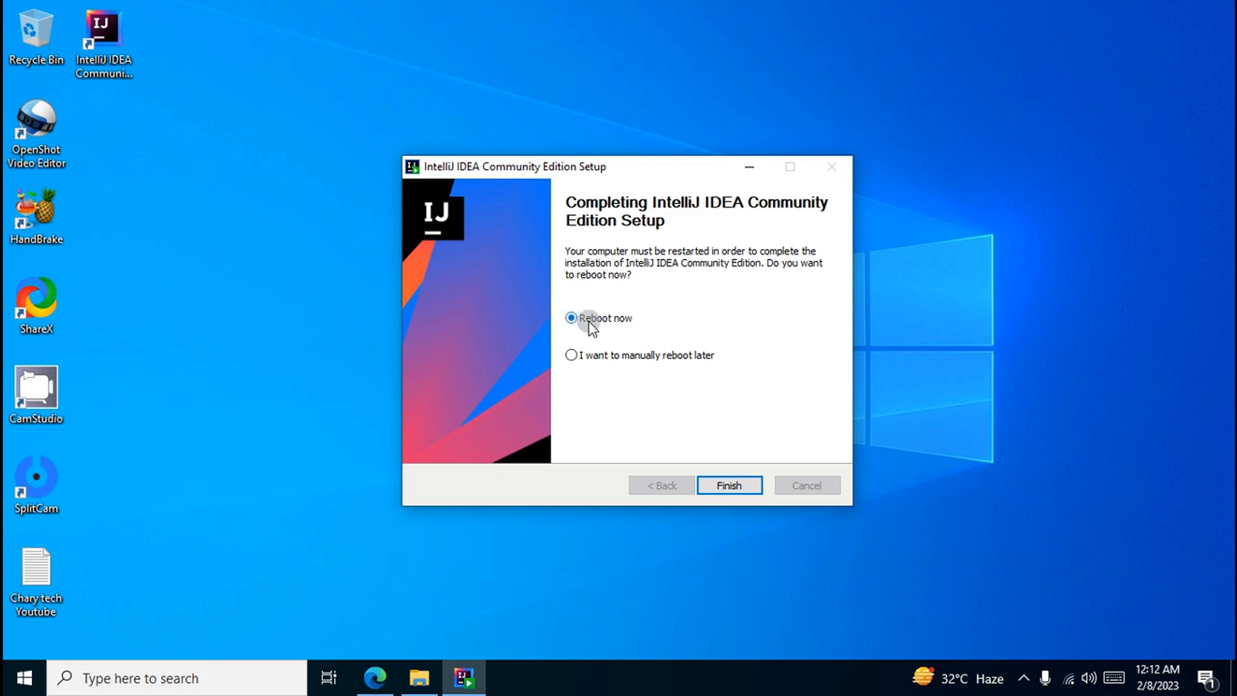
left_click(729, 492)
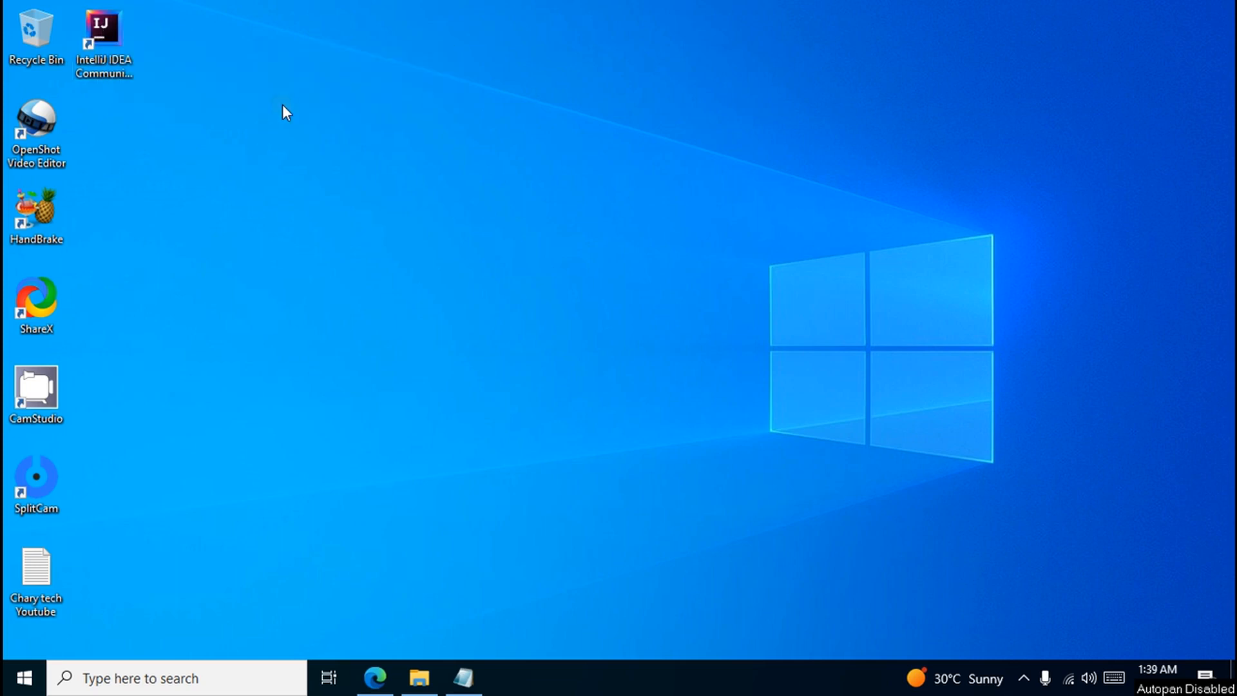
- Check the desktop's context menu for the option to open a folder as a project, and launch IntelliJ IDEA from its desktop shortcut
right_click(314, 88)
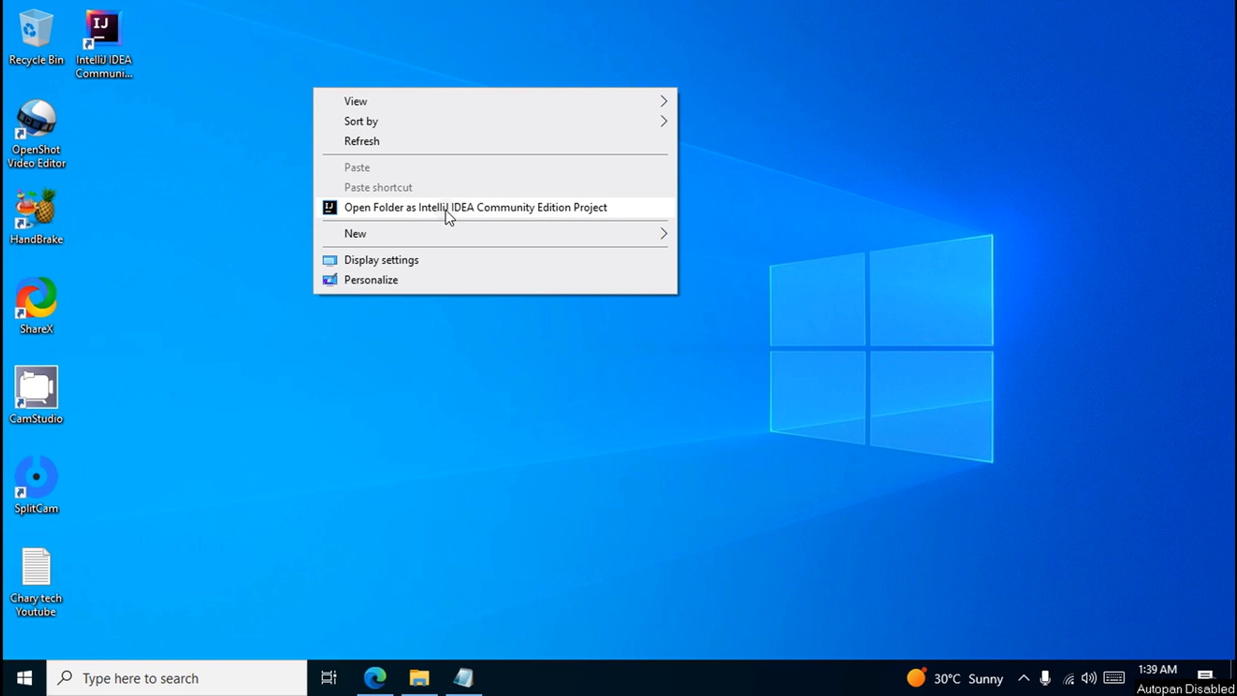
left_click(300, 168)
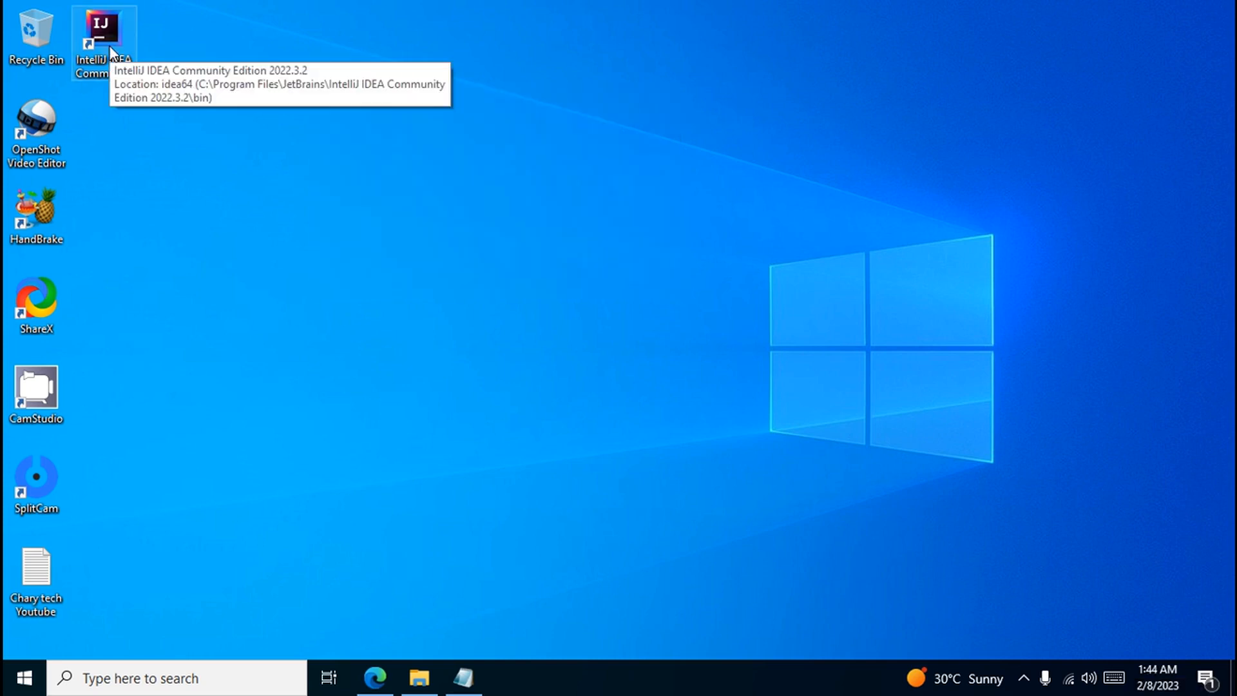
left_click(111, 45)
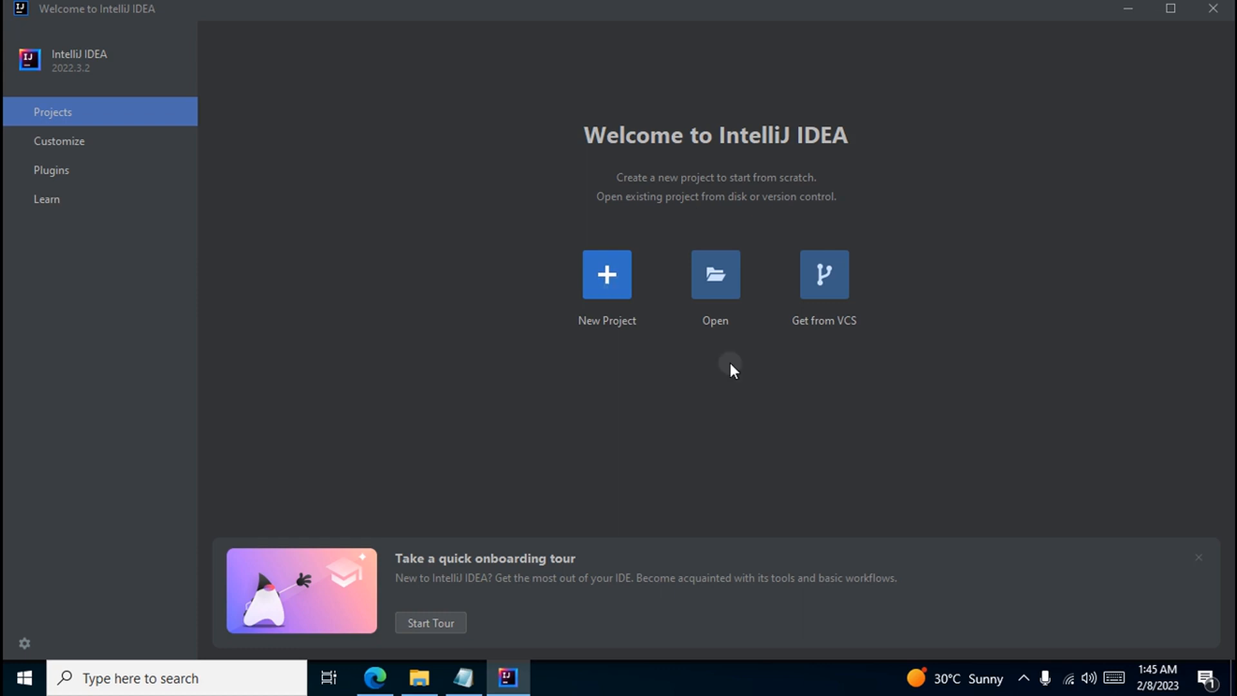
- Create a Java project named "chary tech info" with the default IntelliJ build system, JDK 19 and sample code, and maximize its window
left_click(584, 290)
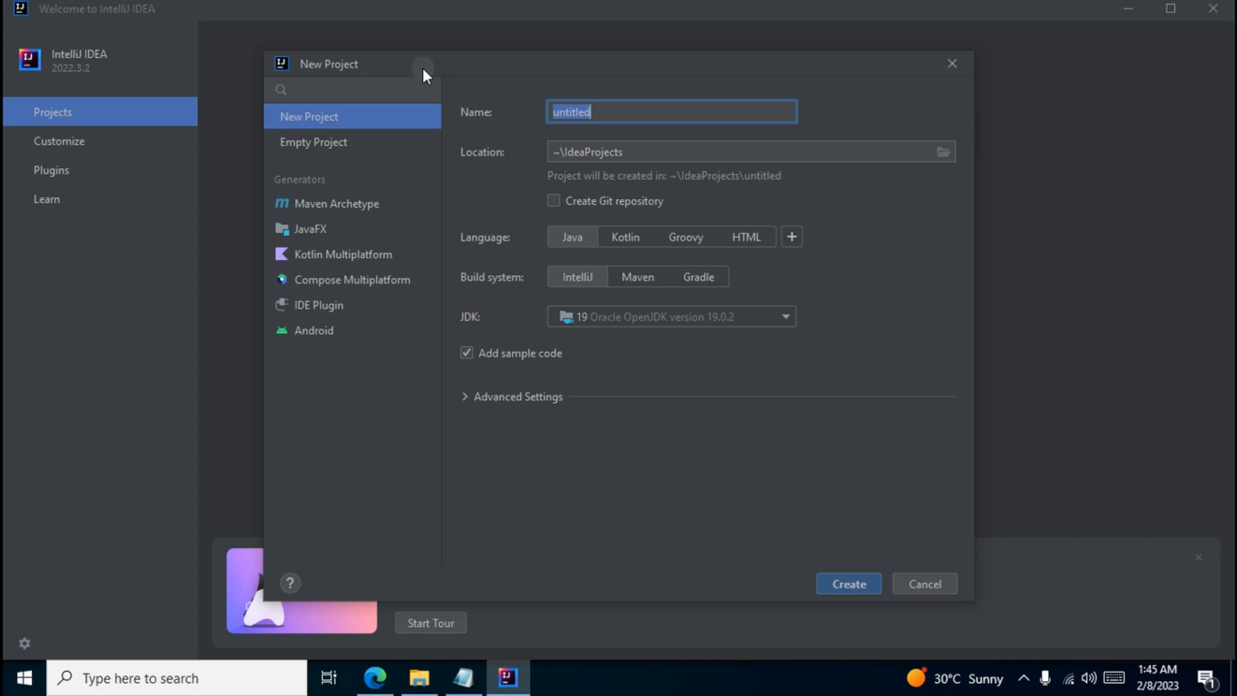
left_click_drag(423, 68, 489, 65)
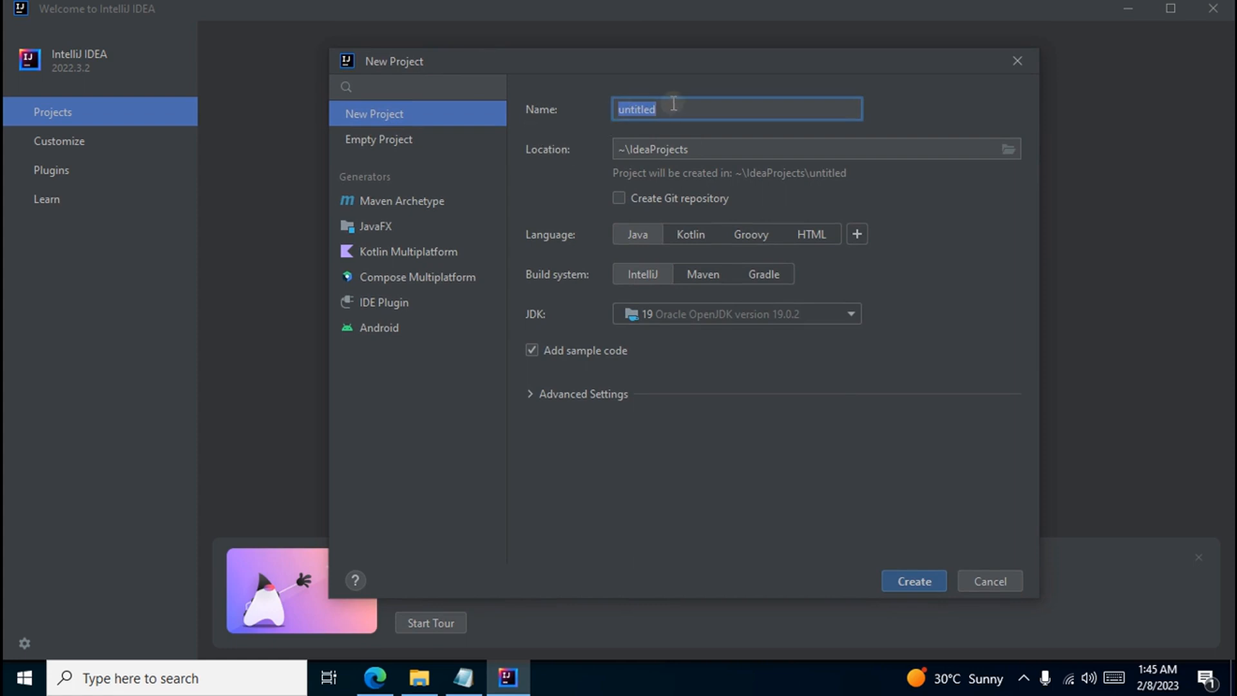
key("BackSpace")
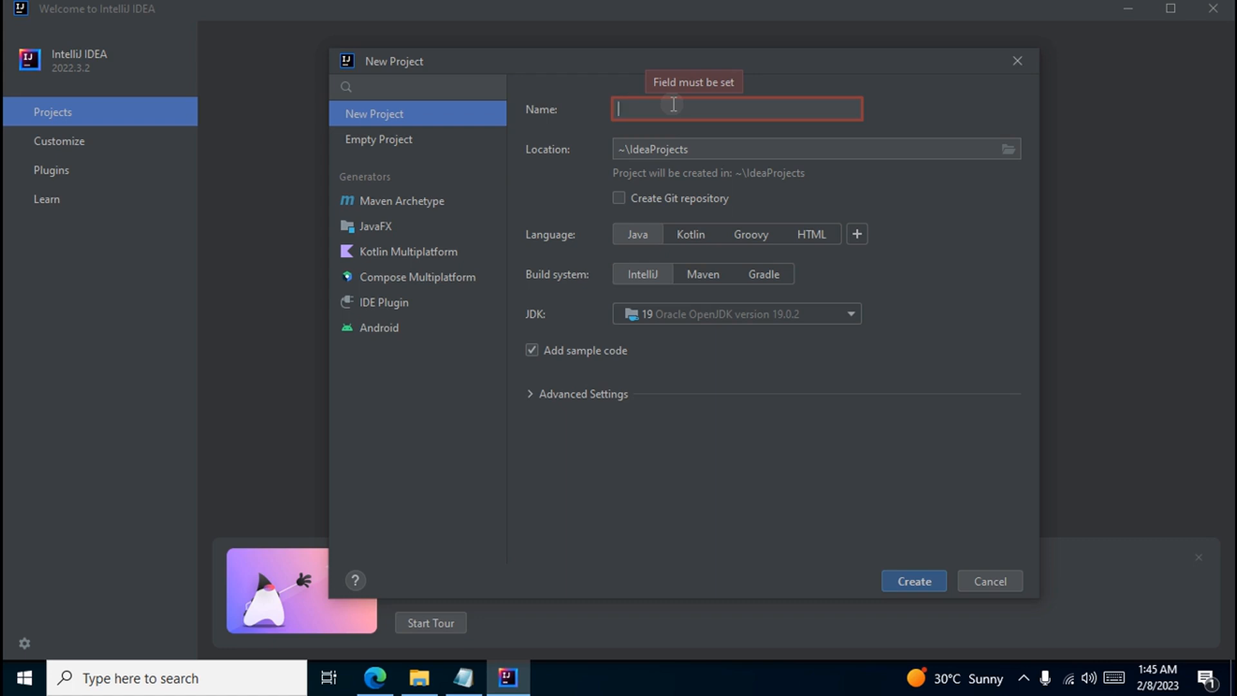
type("cha")
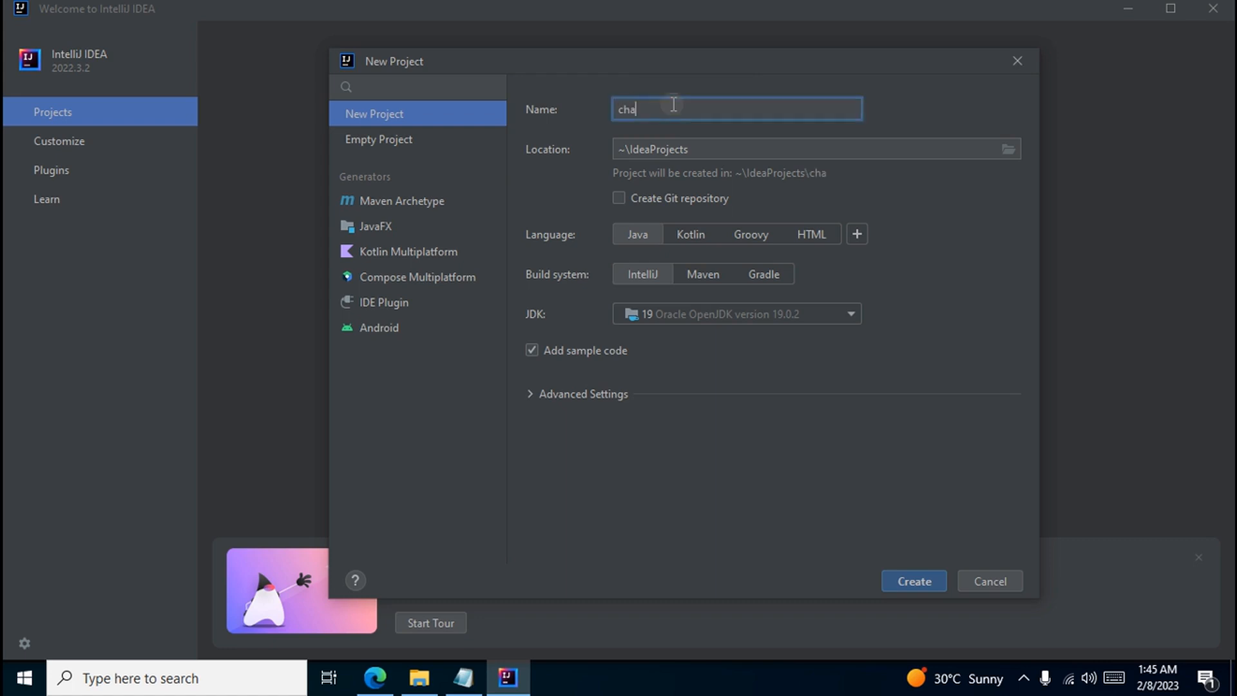
type("ry tech info")
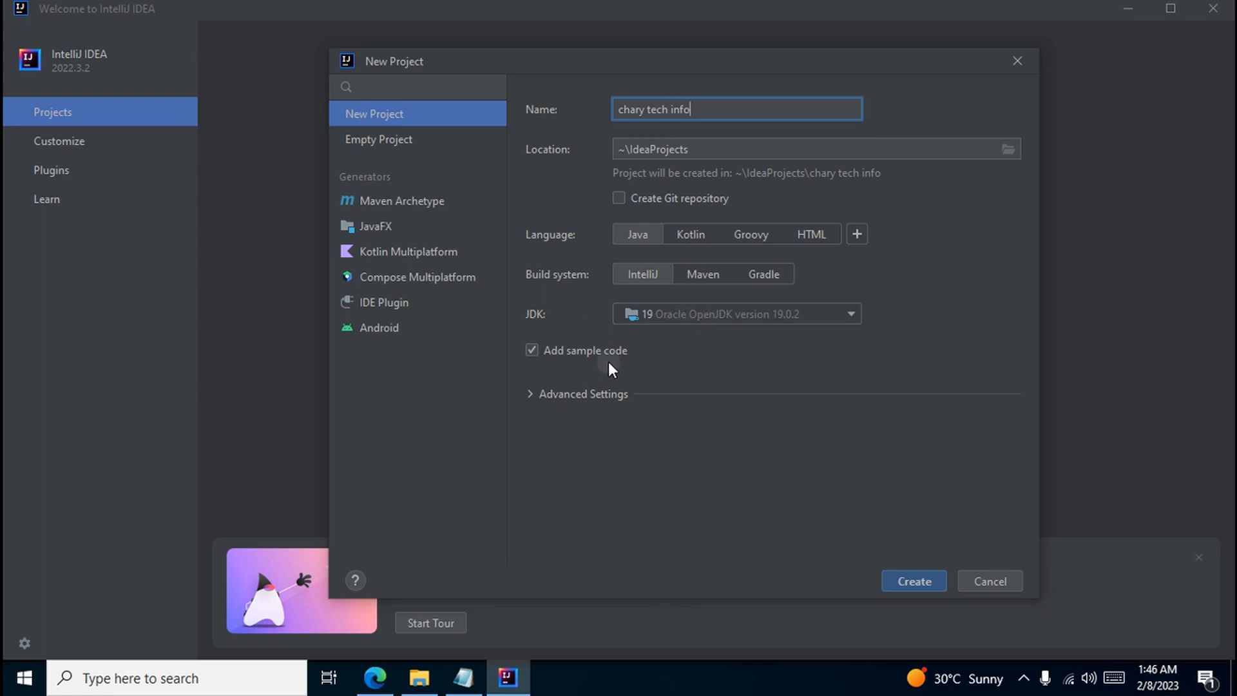
left_click(576, 398)
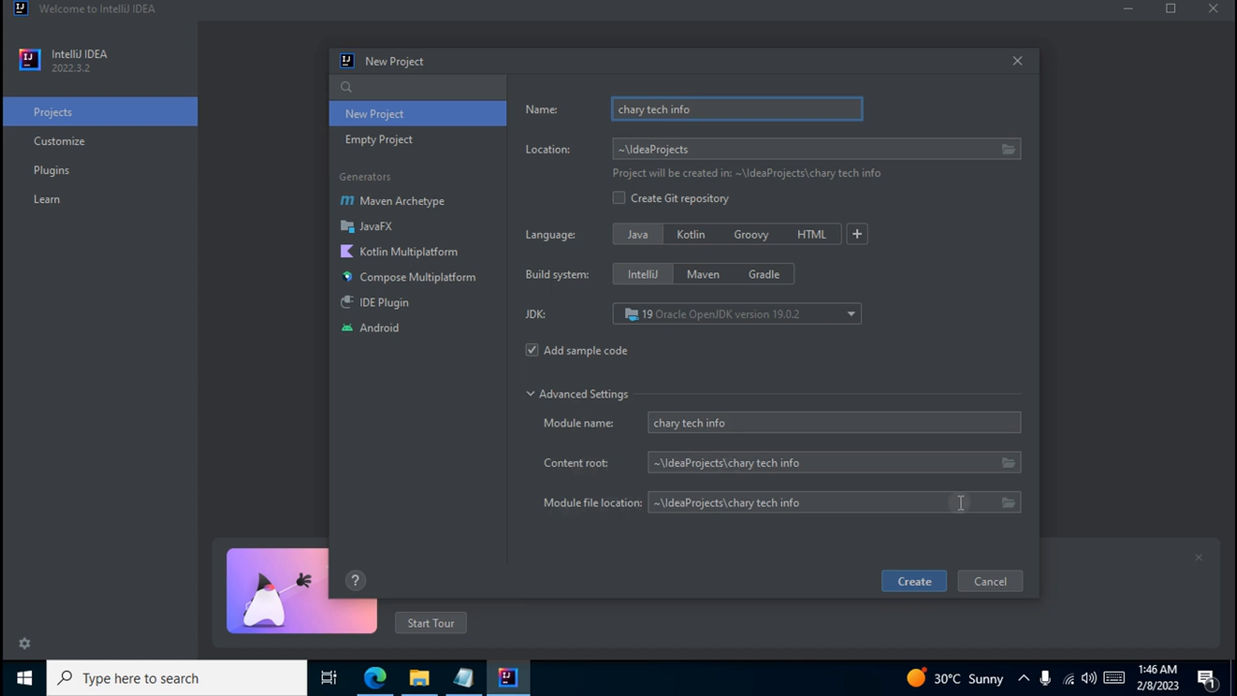
left_click(931, 582)
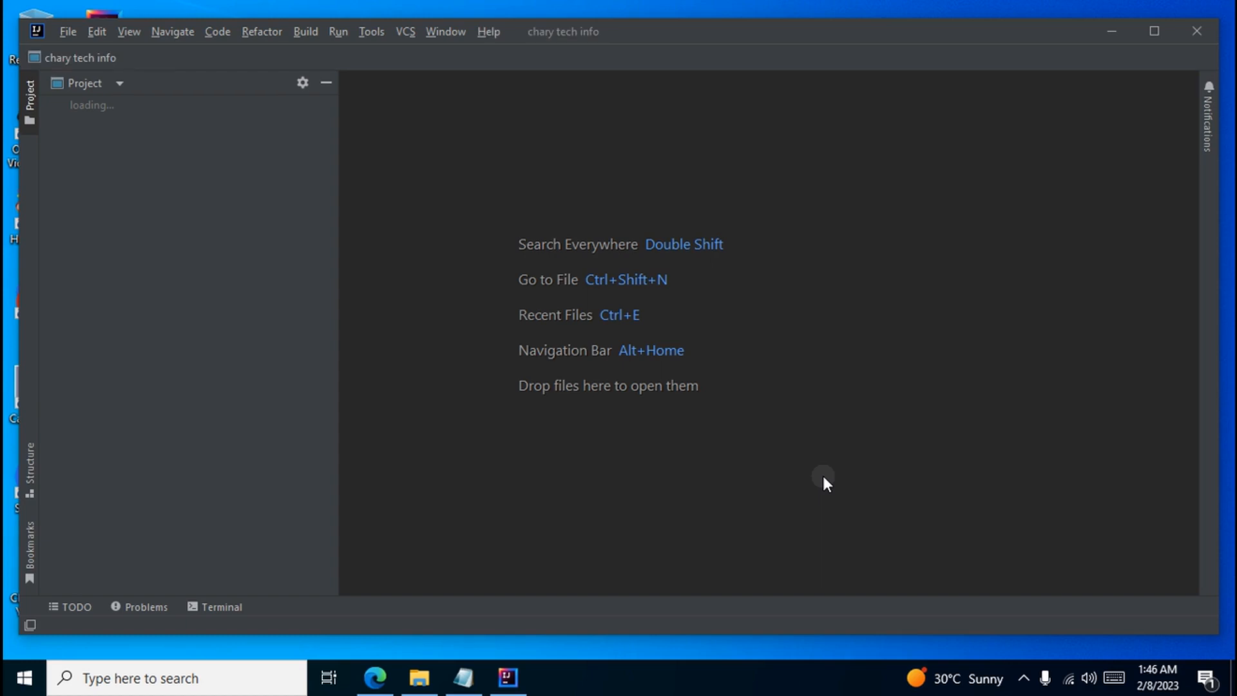
left_click(1154, 31)
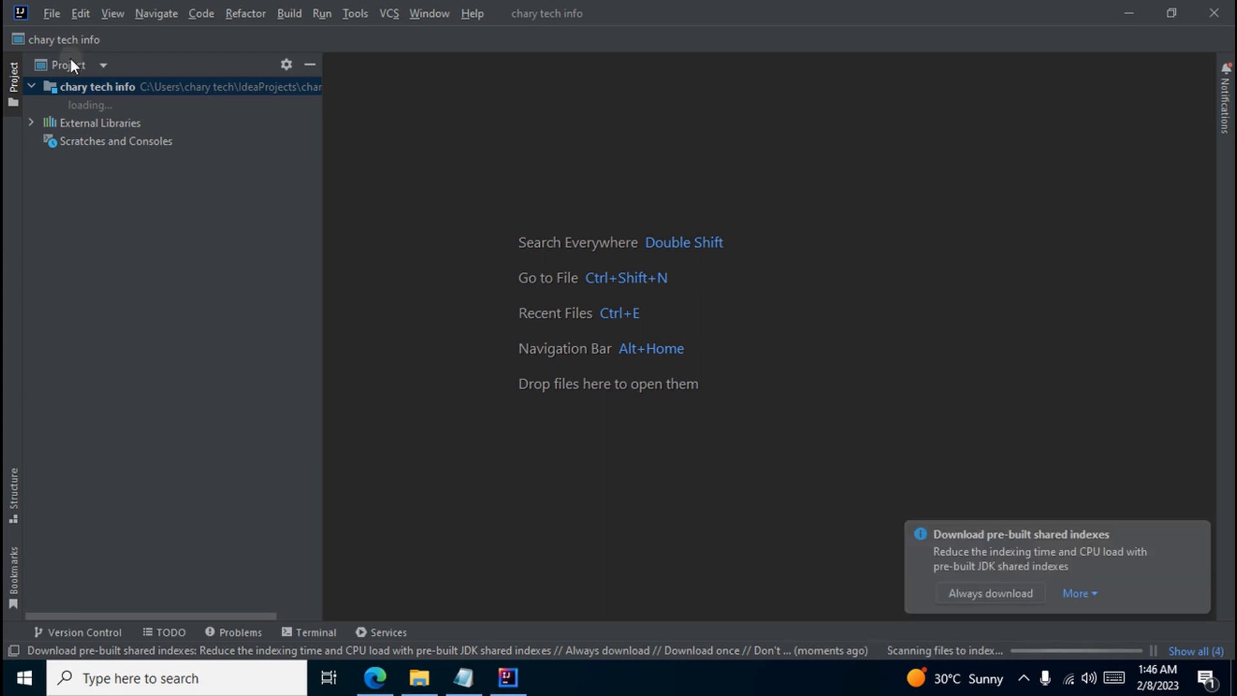
- Create a Java class named "project" in the src folder and run the current file, project.java
key("ctrl+alt+l")
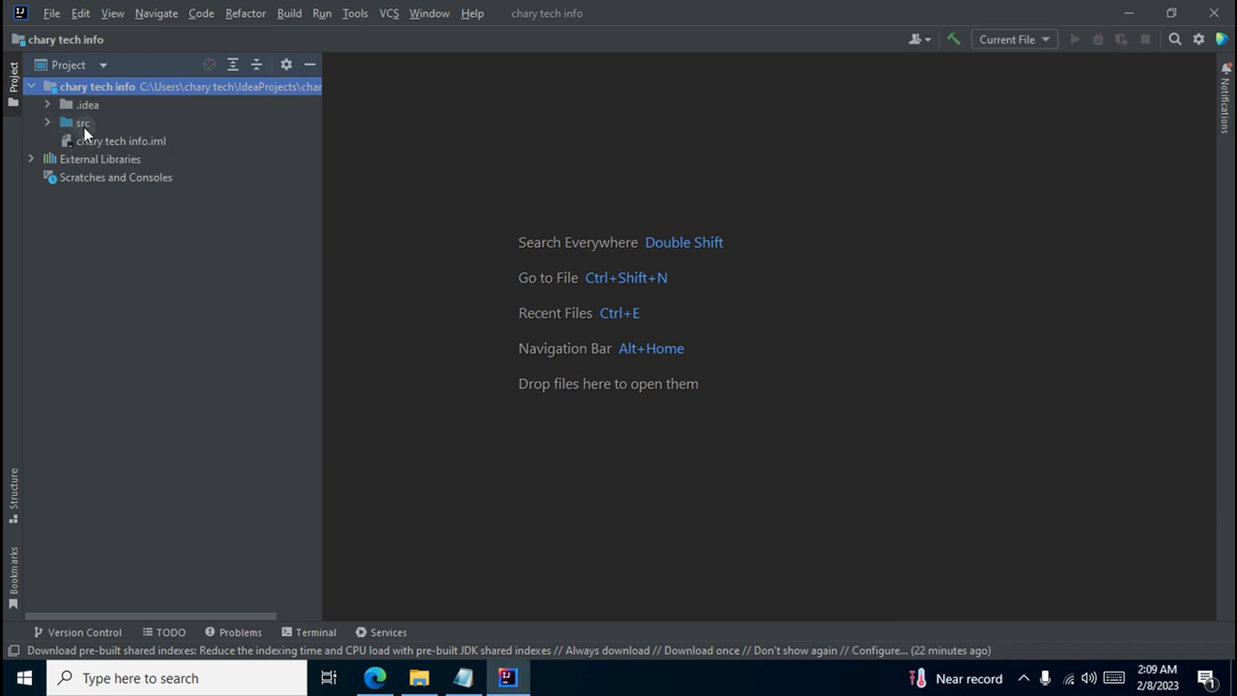
left_click(84, 126)
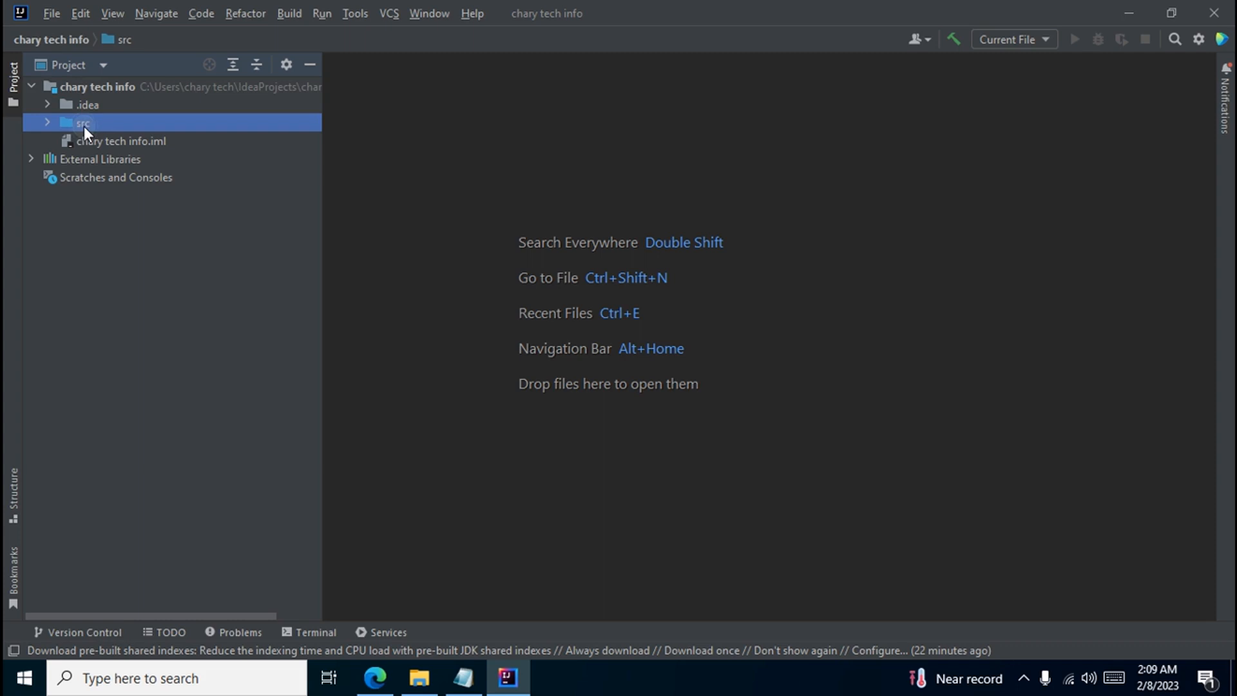
right_click(87, 121)
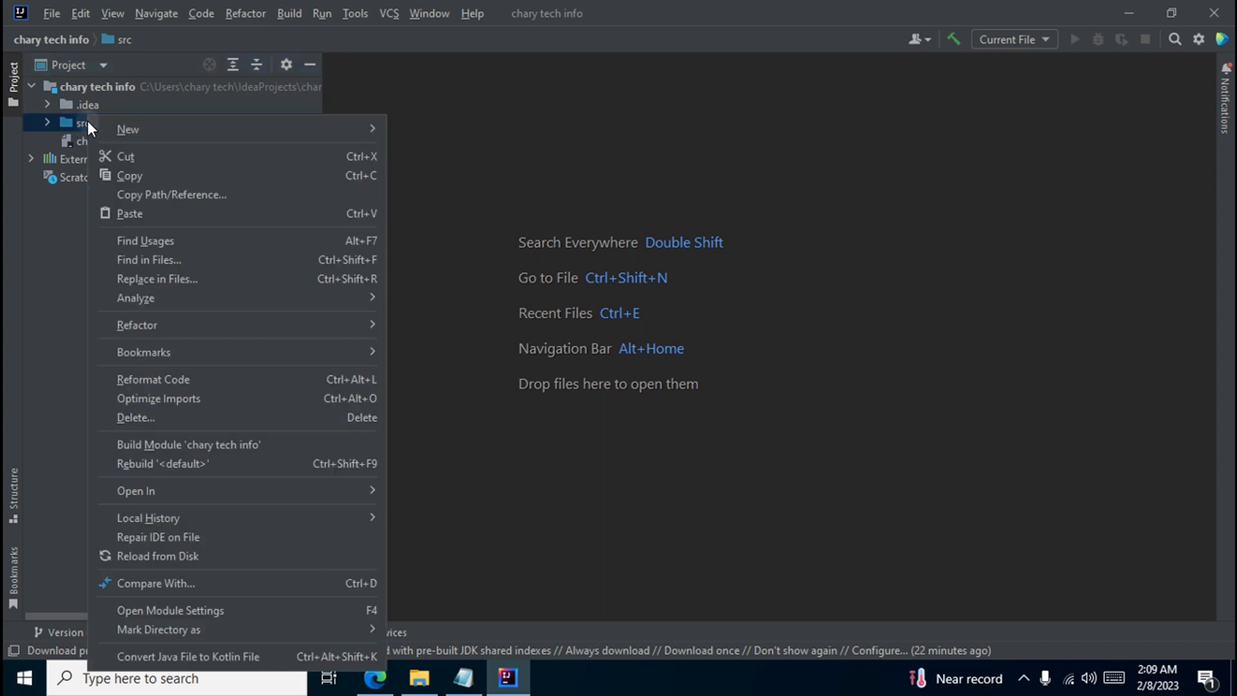
mouse_move(156, 131)
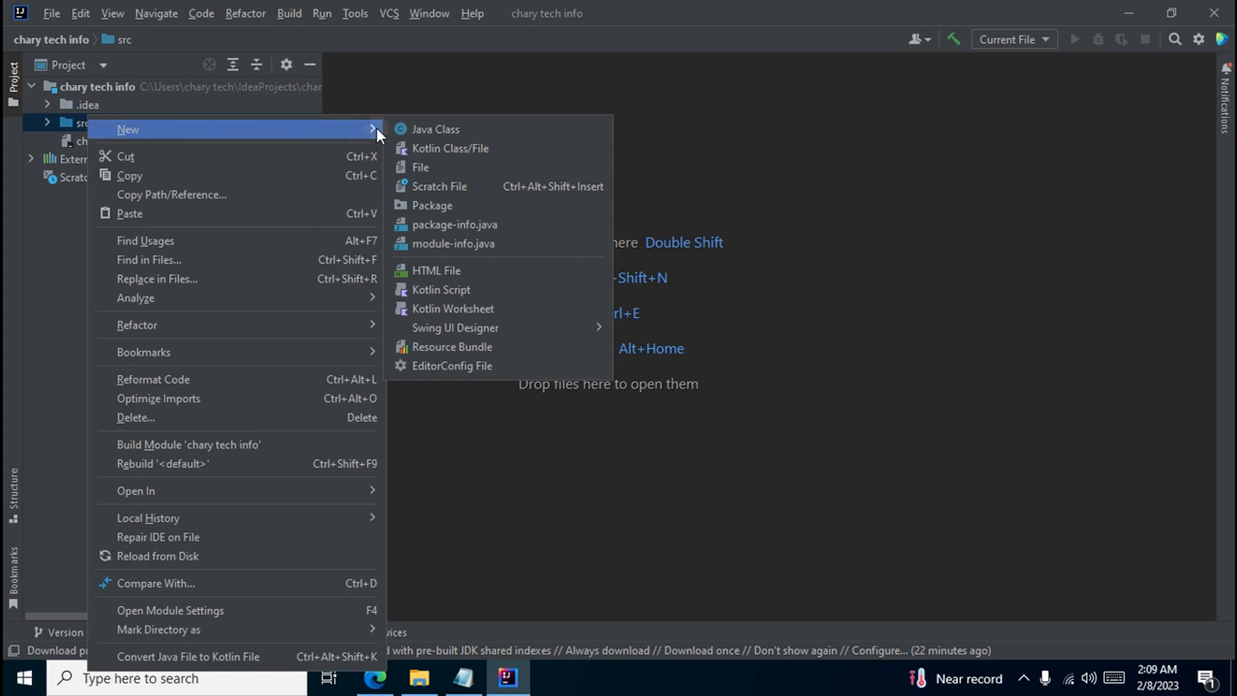
left_click(452, 132)
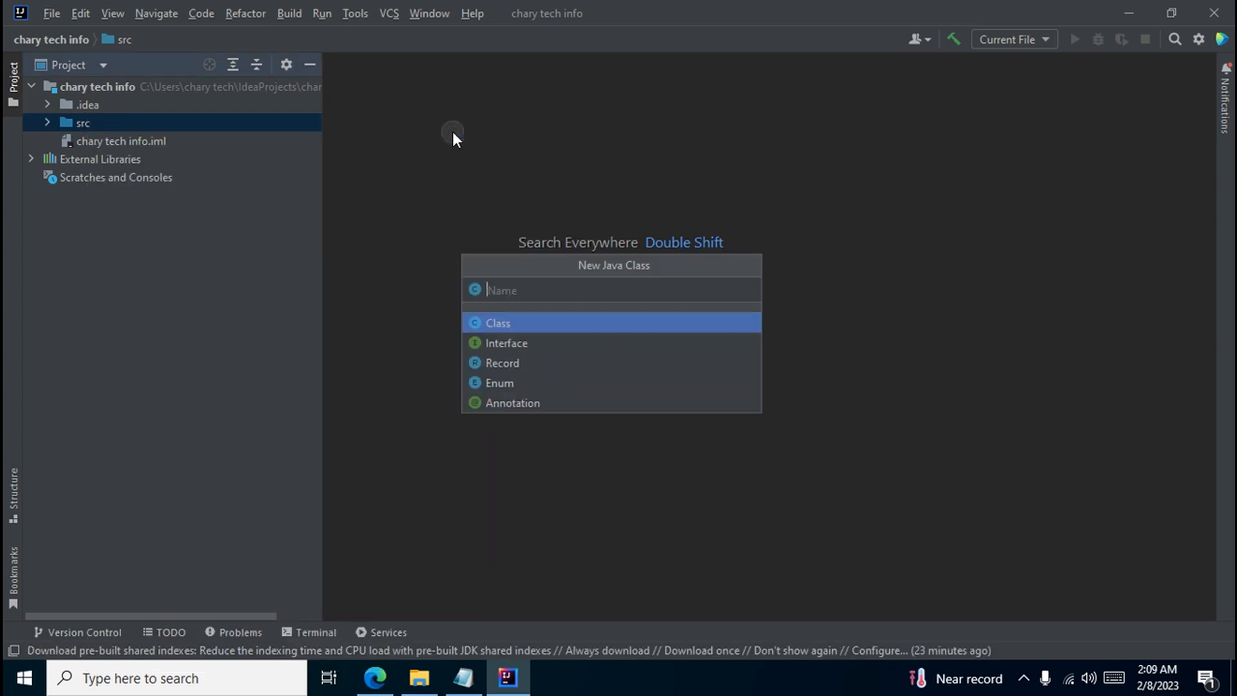
left_click_drag(572, 267, 679, 294)
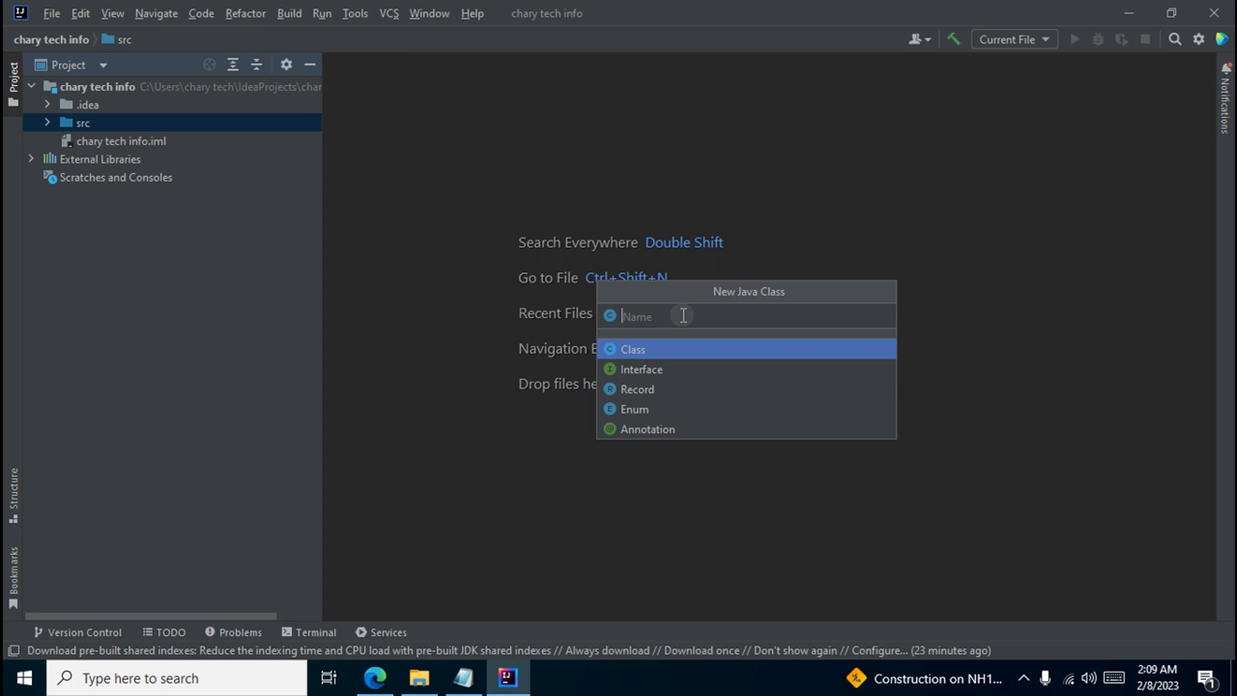
type("project")
key("Return")
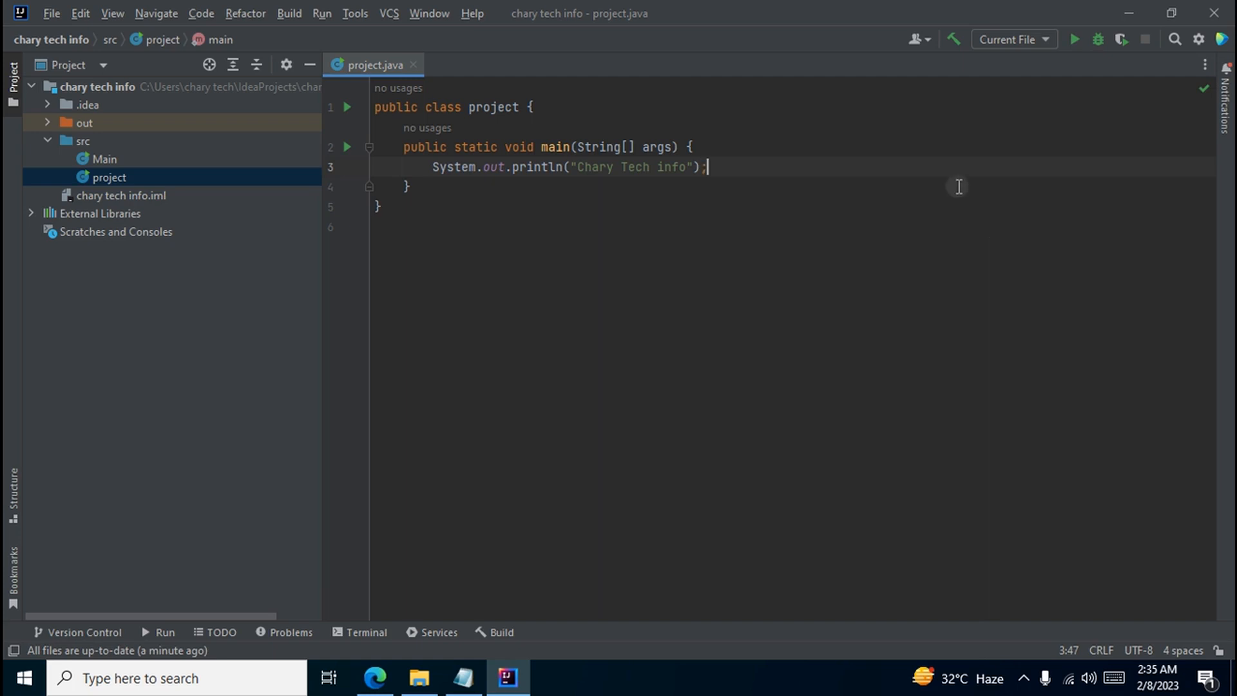
left_click(1074, 40)
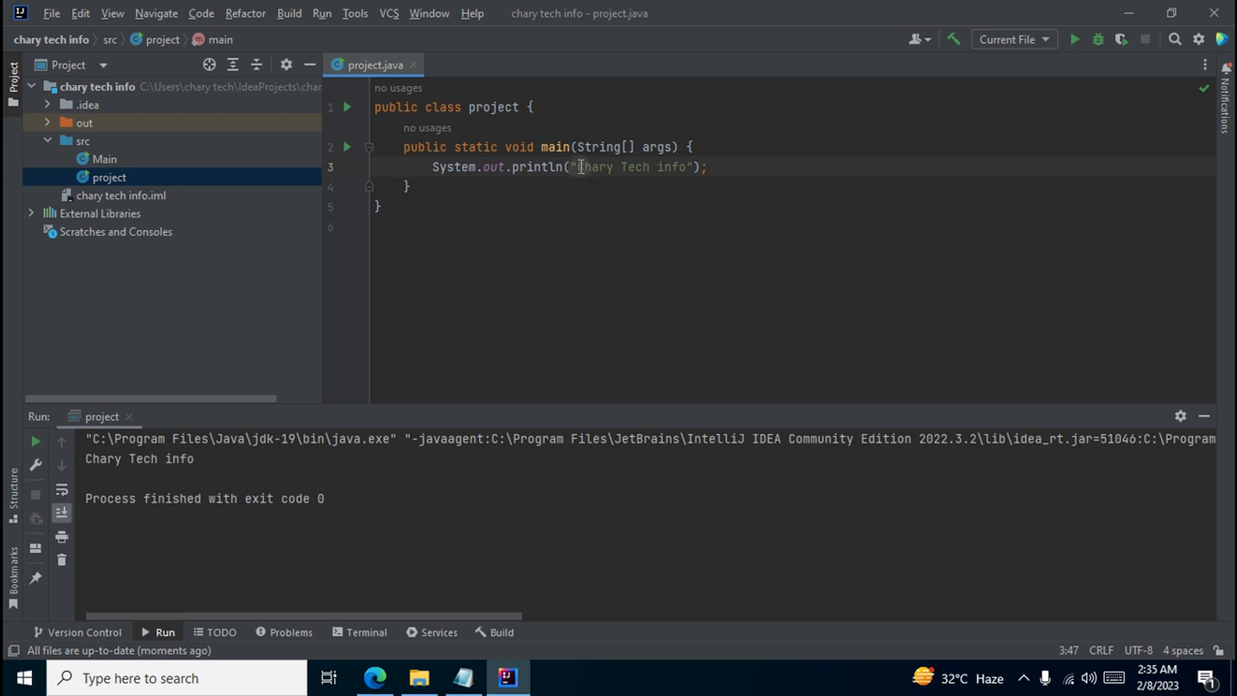
- Extend the printed string in the main method to read "Chary Tech info like share subcribe"
left_click_drag(577, 167, 686, 167)
left_click(686, 167)
type("li")
type("k")
type("e ")
type("s")
type("ha")
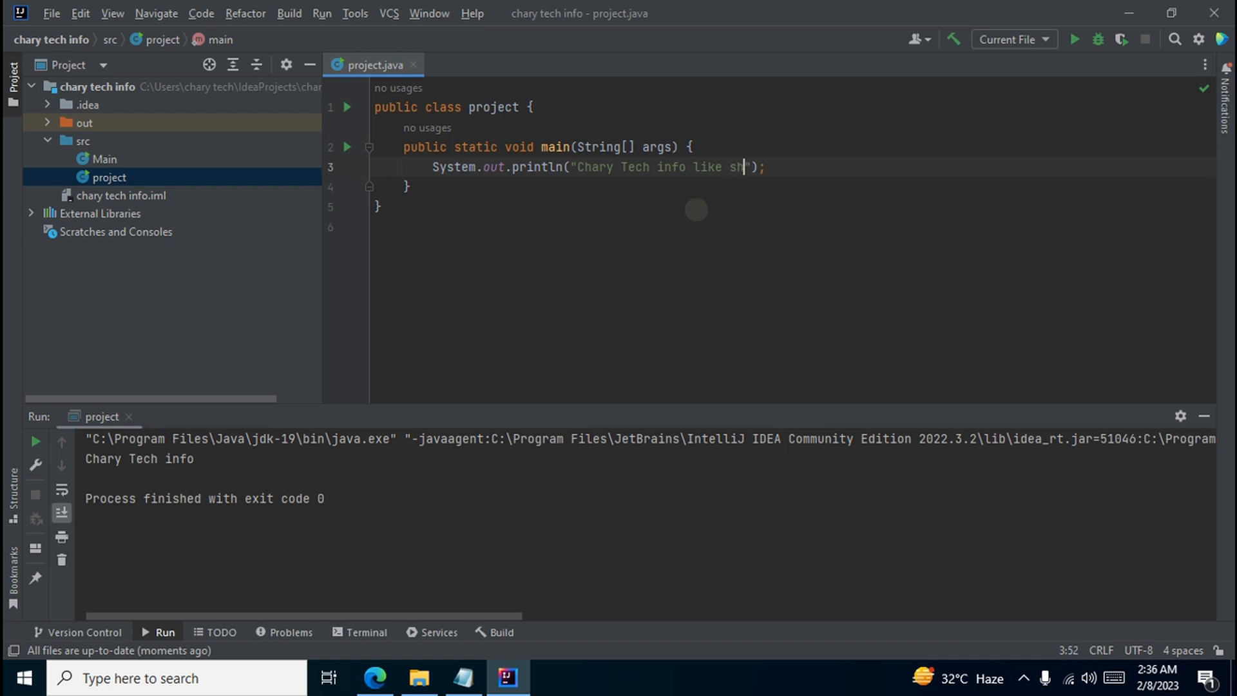
type("re")
type(" s")
type("ubcribe")
key("End")
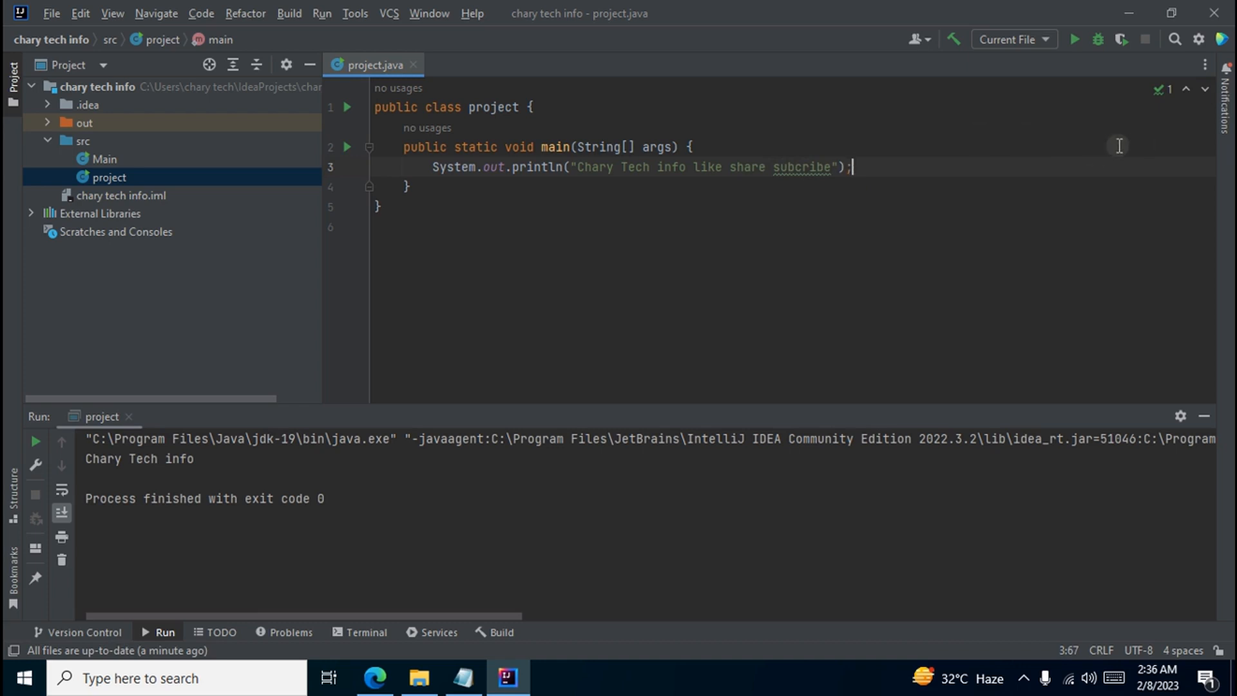
- Run the edited project class twice with the "Current File" configuration and minimize the IDE window to show the desktop
left_click(1075, 40)
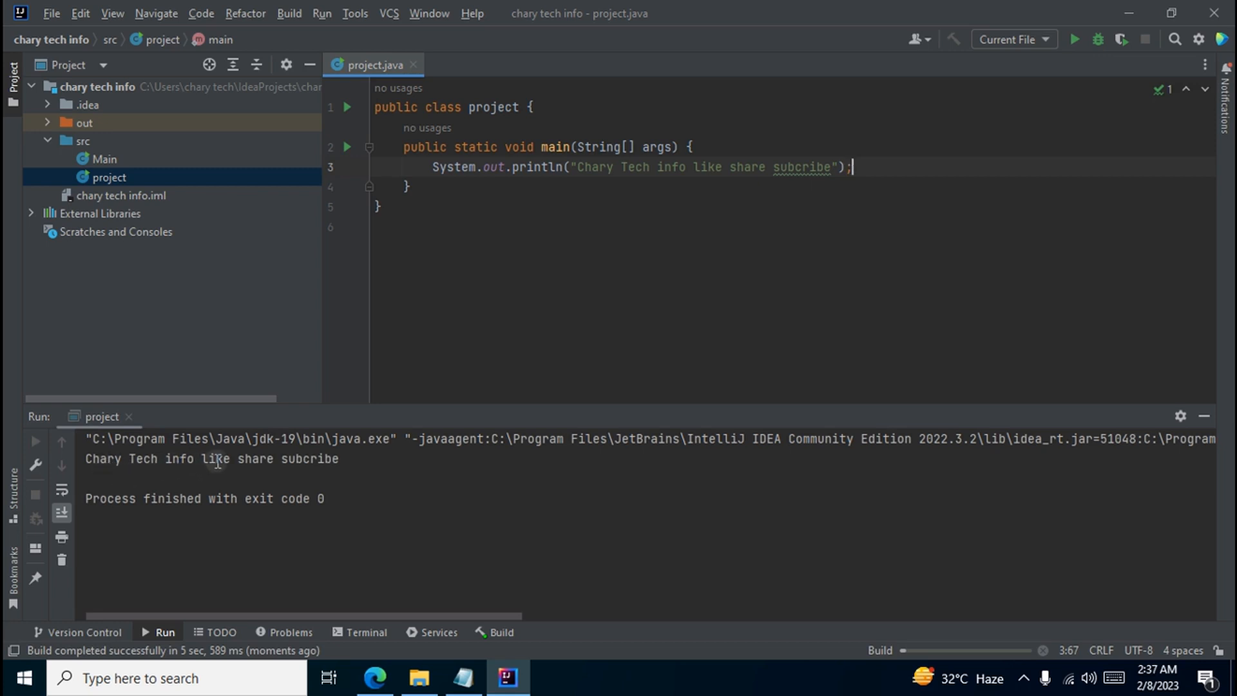
key("shift+F10")
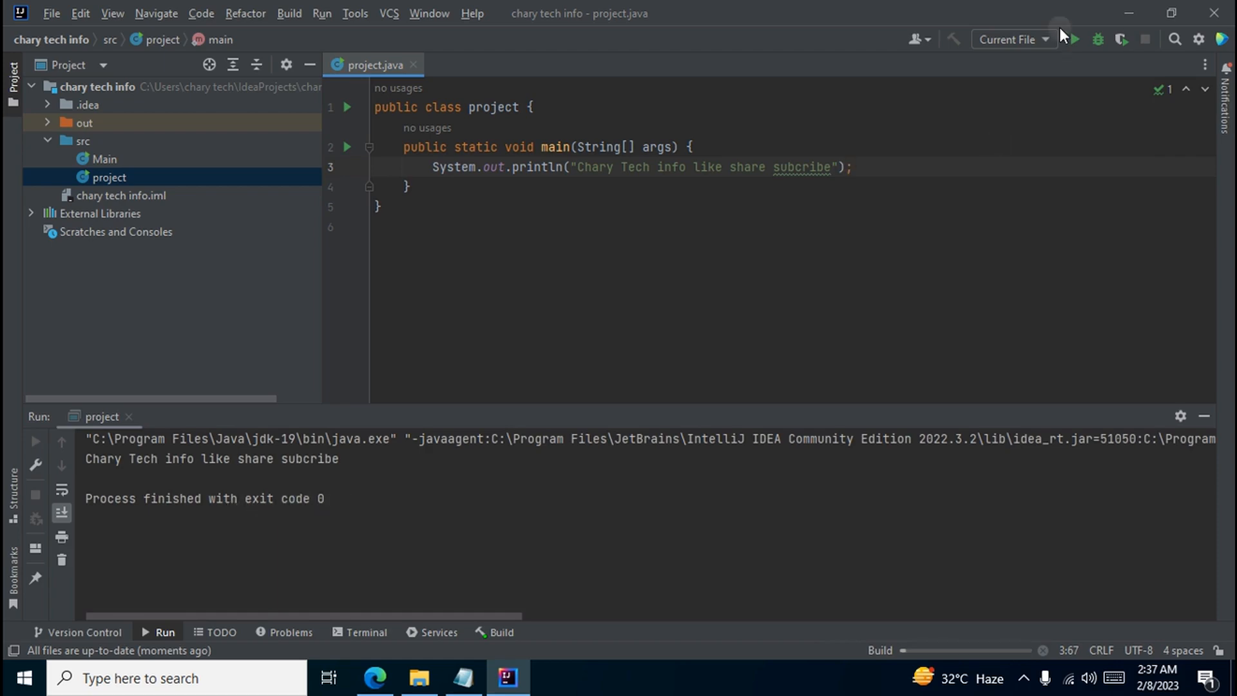
left_click(1131, 13)
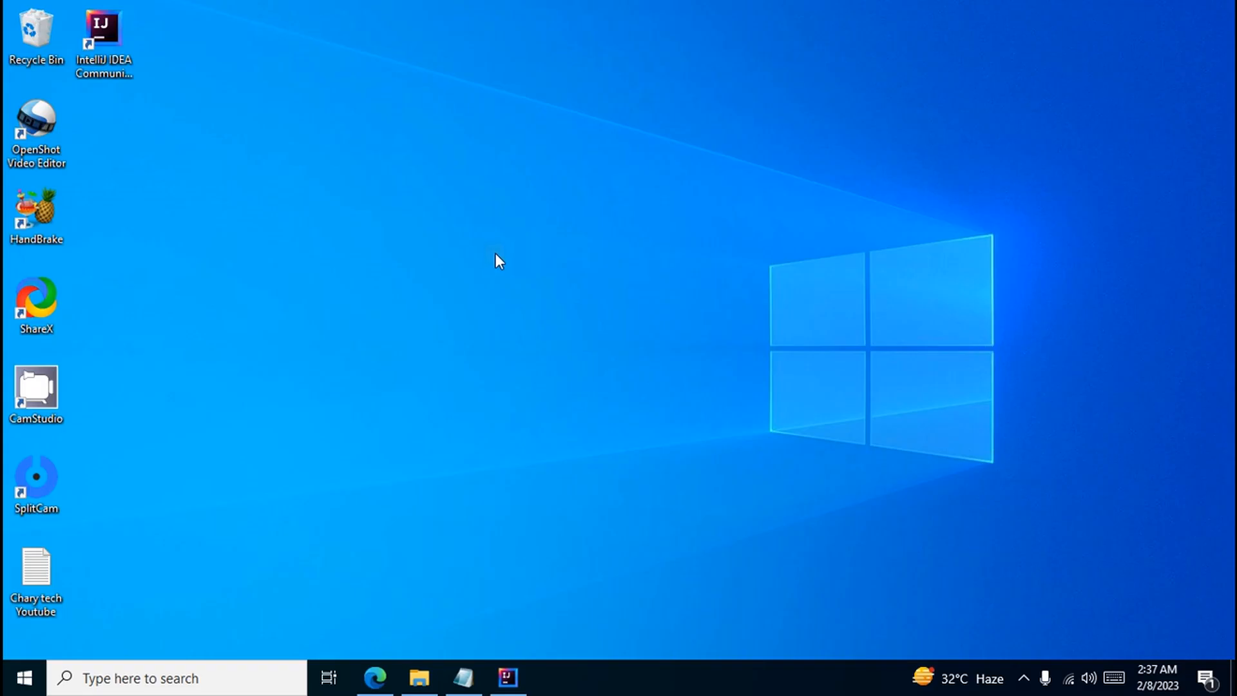